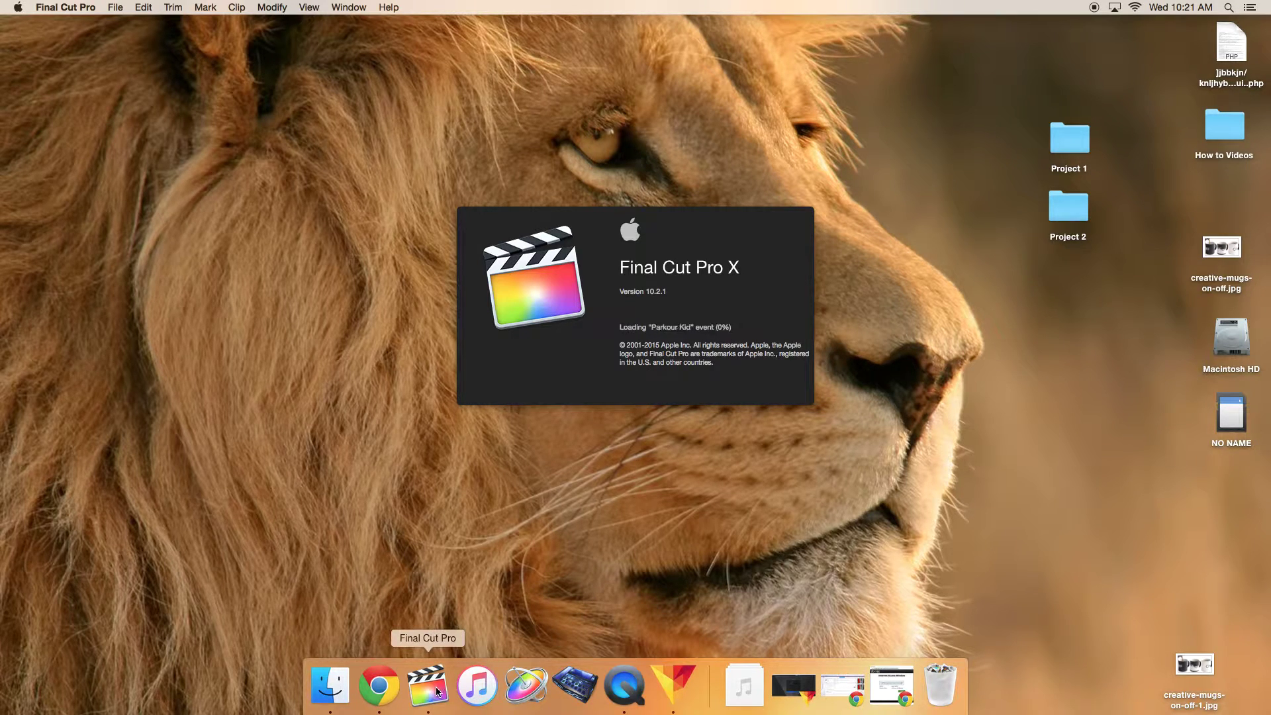
# - Search the Mac with Spotlight for Final Cut Pro using "fin", then dismiss the search
pyautogui.click(1232, 4)
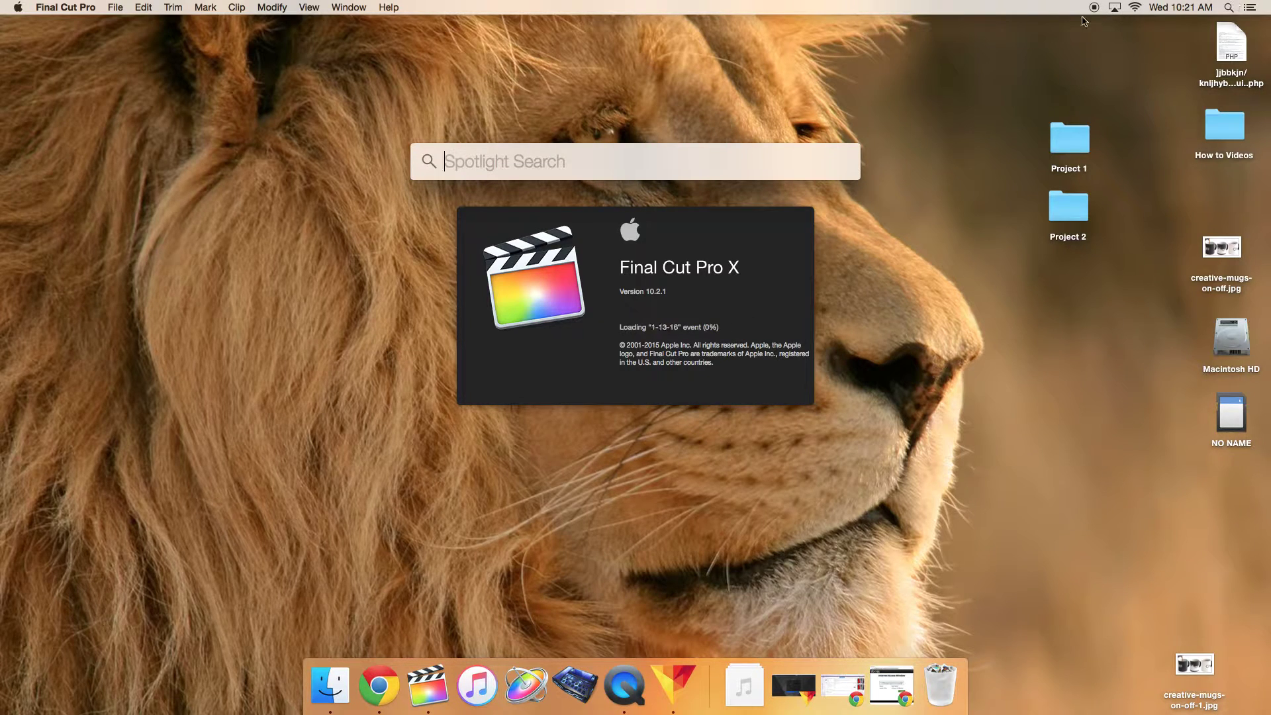
pyautogui.write('fin')
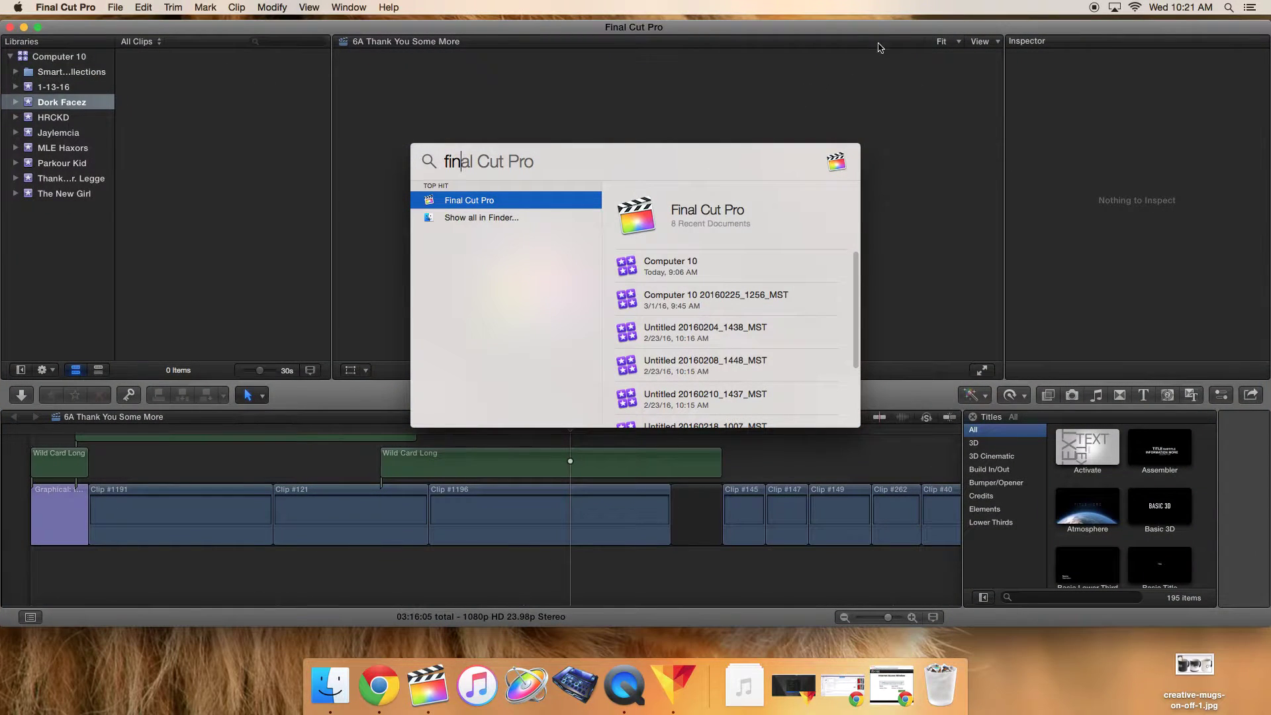
pyautogui.click(909, 21)
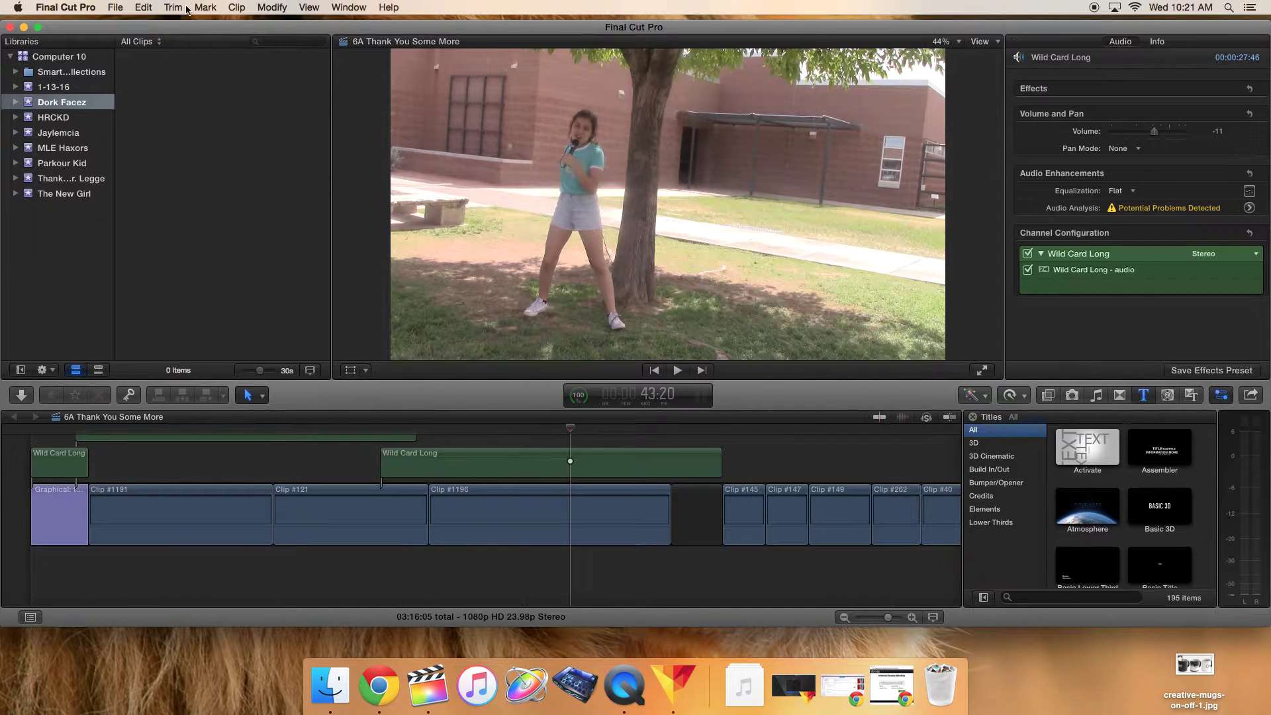
# - Create a new event named after the person in the Computer 10 library, including a new project with default settings
pyautogui.click(122, 6)
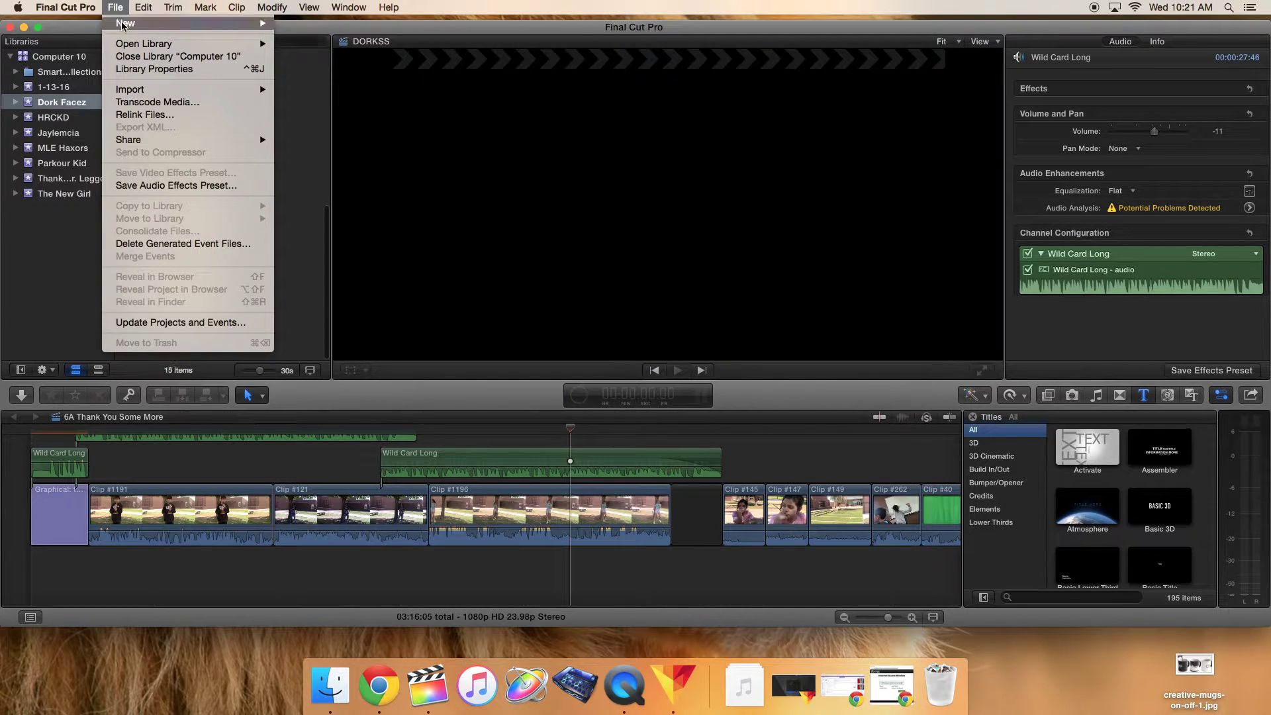
pyautogui.moveTo(125, 24)
pyautogui.click(303, 40)
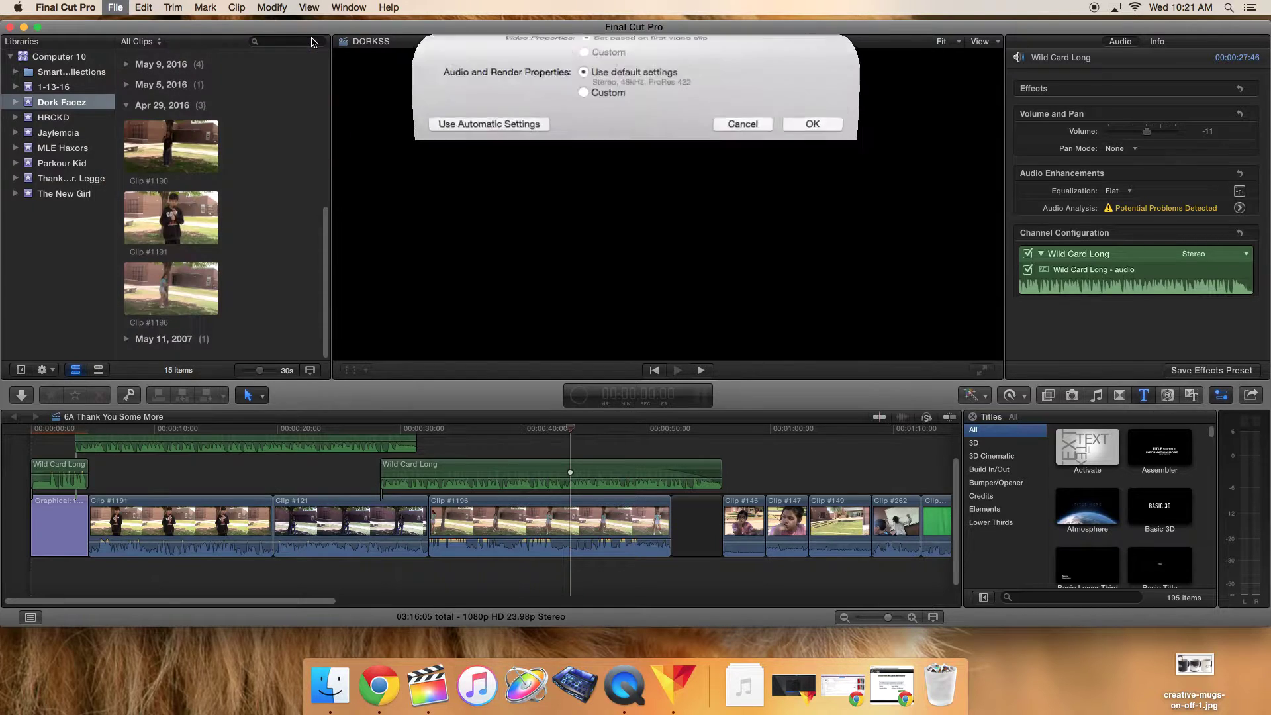
pyautogui.write('M')
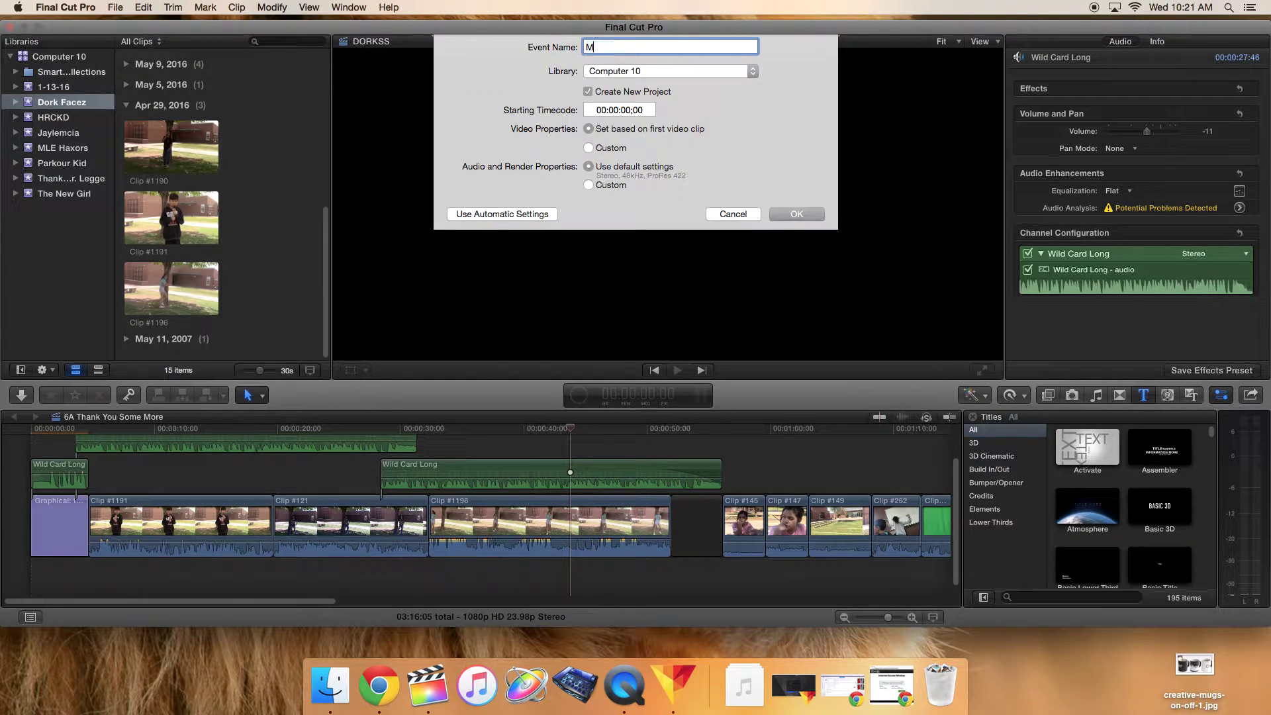
pyautogui.write('r. Keele')
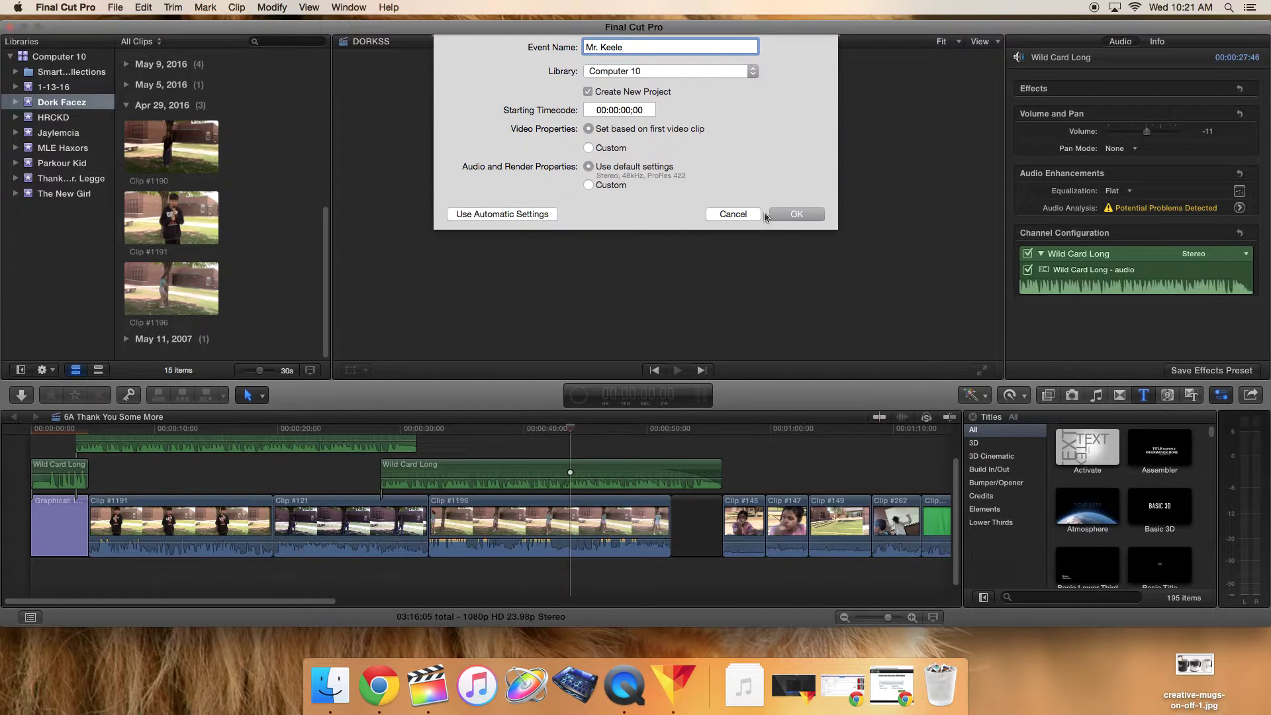
pyautogui.click(794, 213)
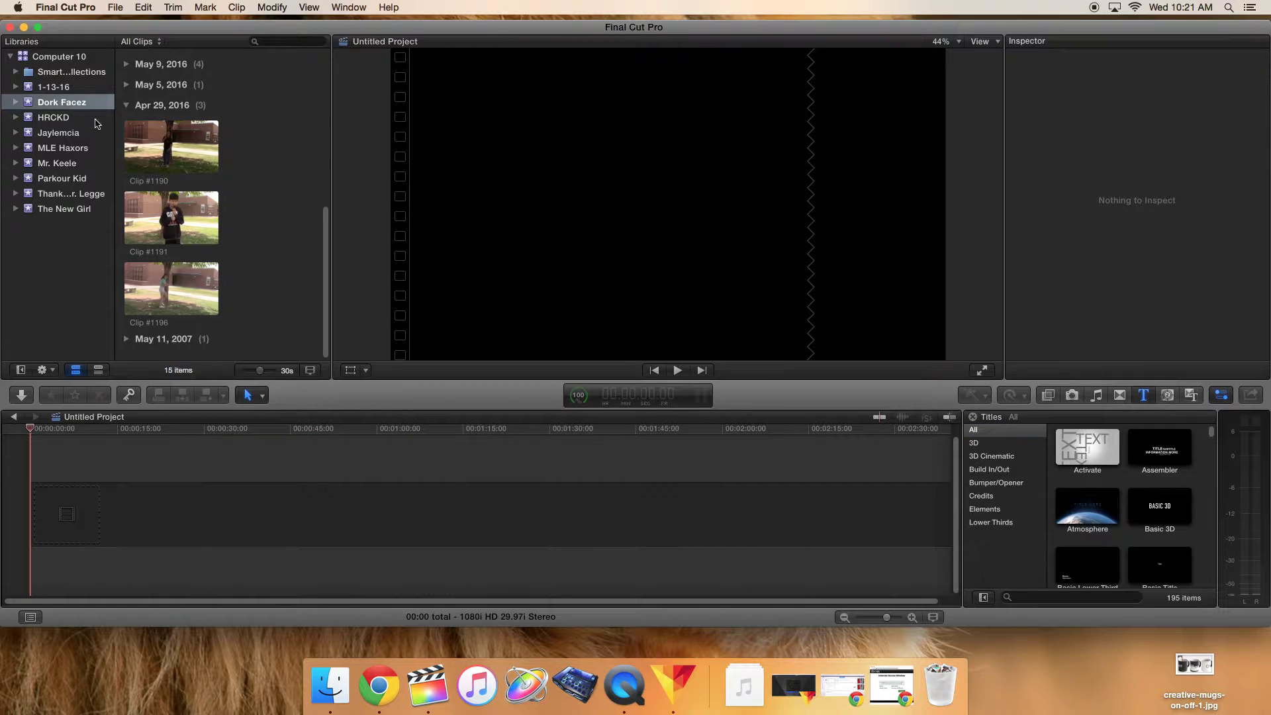
# - Rename the untitled project in the new event with the same person's name as the event
pyautogui.click(52, 162)
pyautogui.click(228, 77)
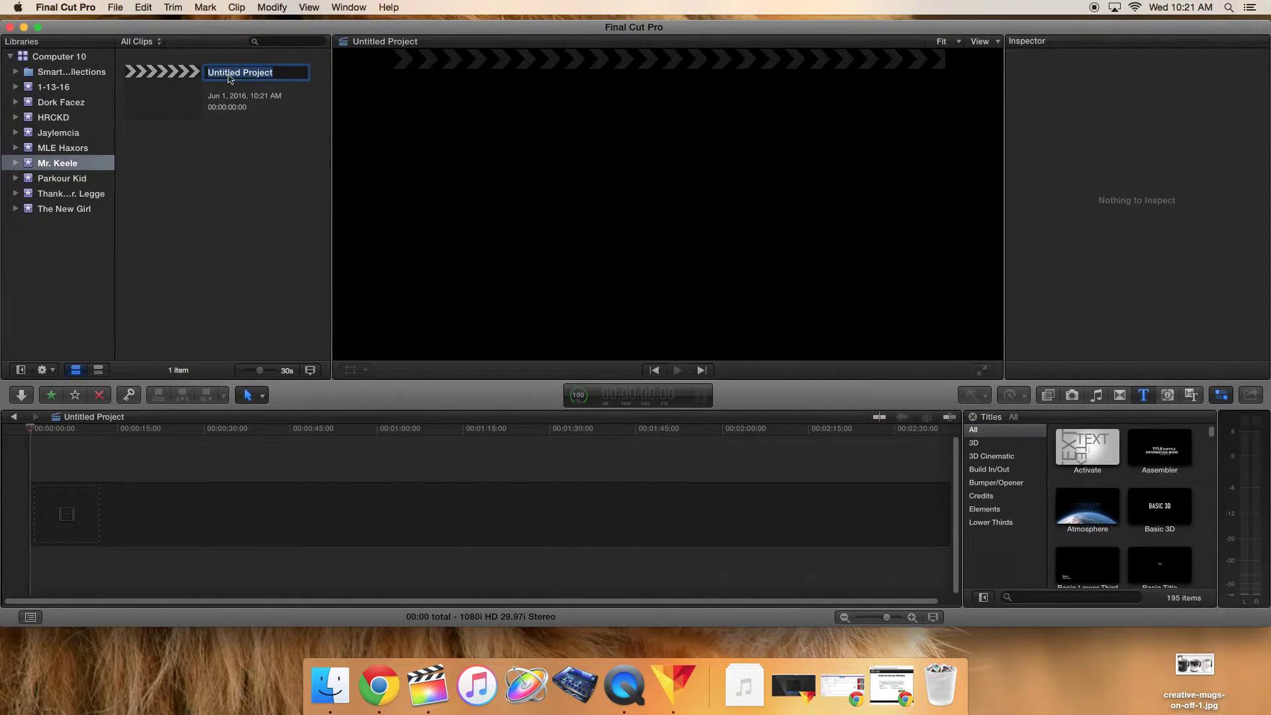
pyautogui.click(204, 154)
pyautogui.click(245, 77)
pyautogui.write('Mr. Keele')
pyautogui.click(212, 167)
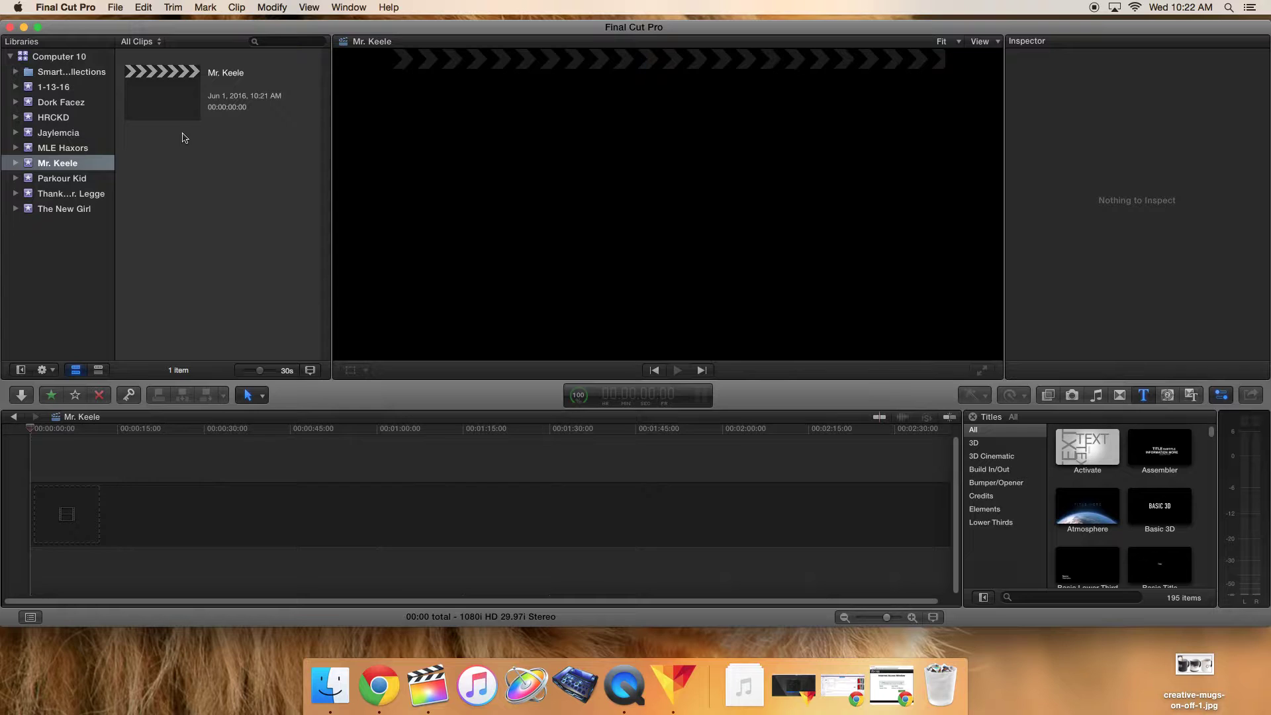
# - Start a media import and close the Photos and iTunes windows covering it
pyautogui.click(23, 396)
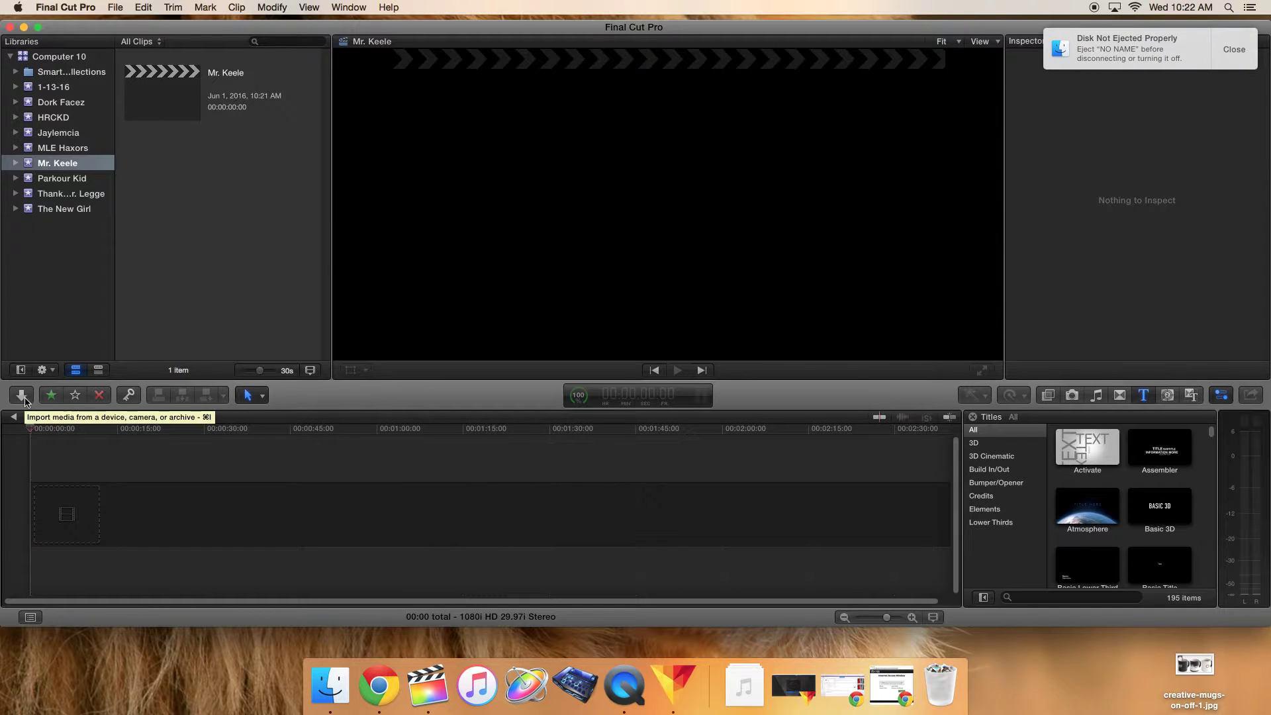
pyautogui.click(24, 400)
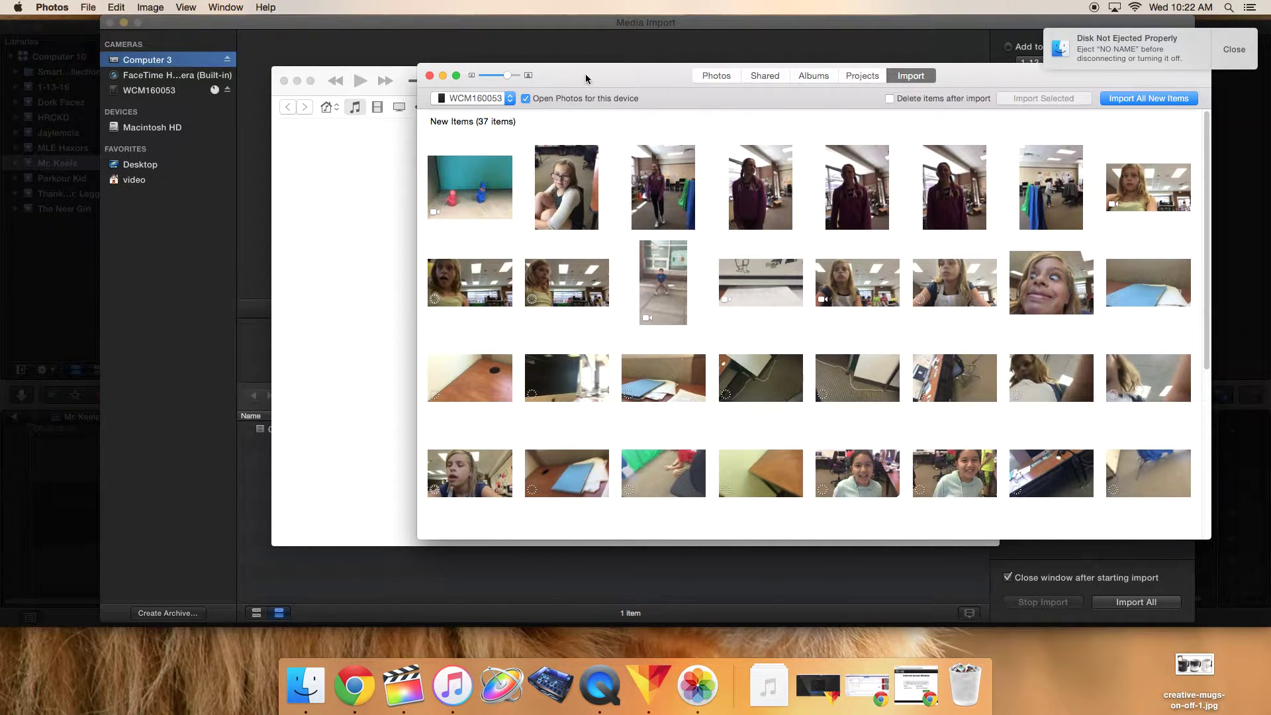
pyautogui.moveTo(577, 67); pyautogui.dragTo(582, 85)
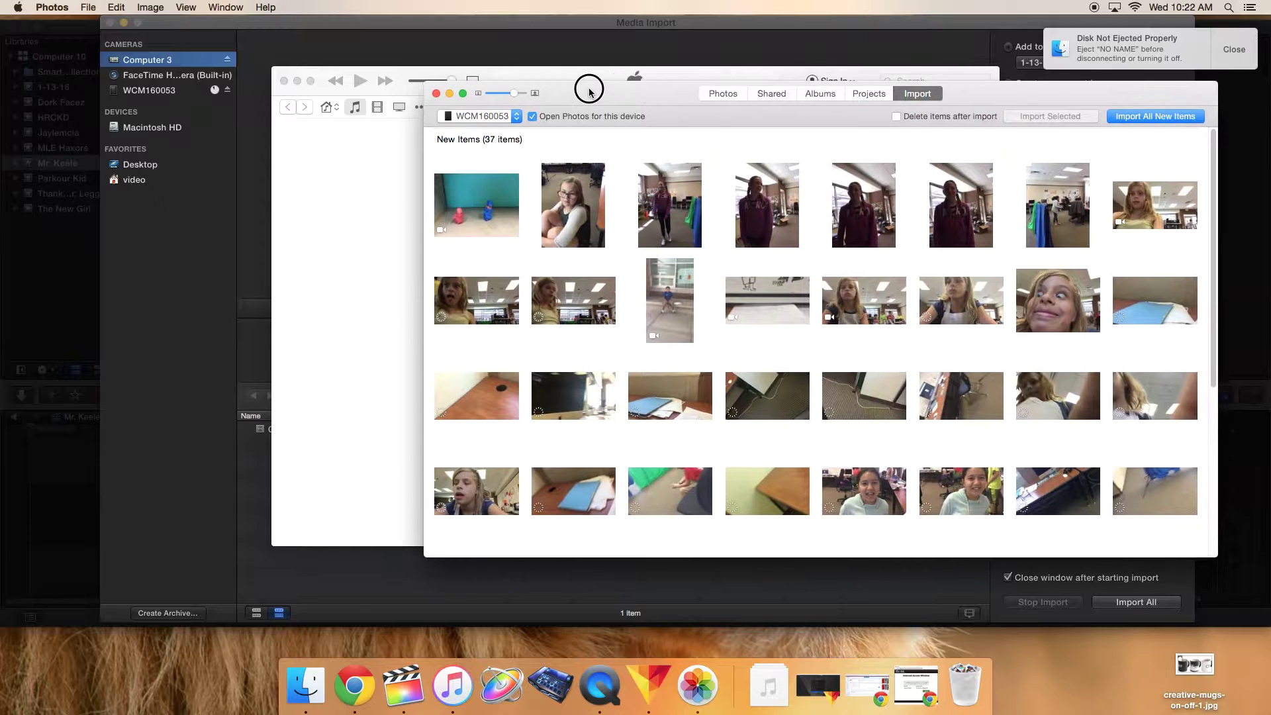
pyautogui.click(435, 94)
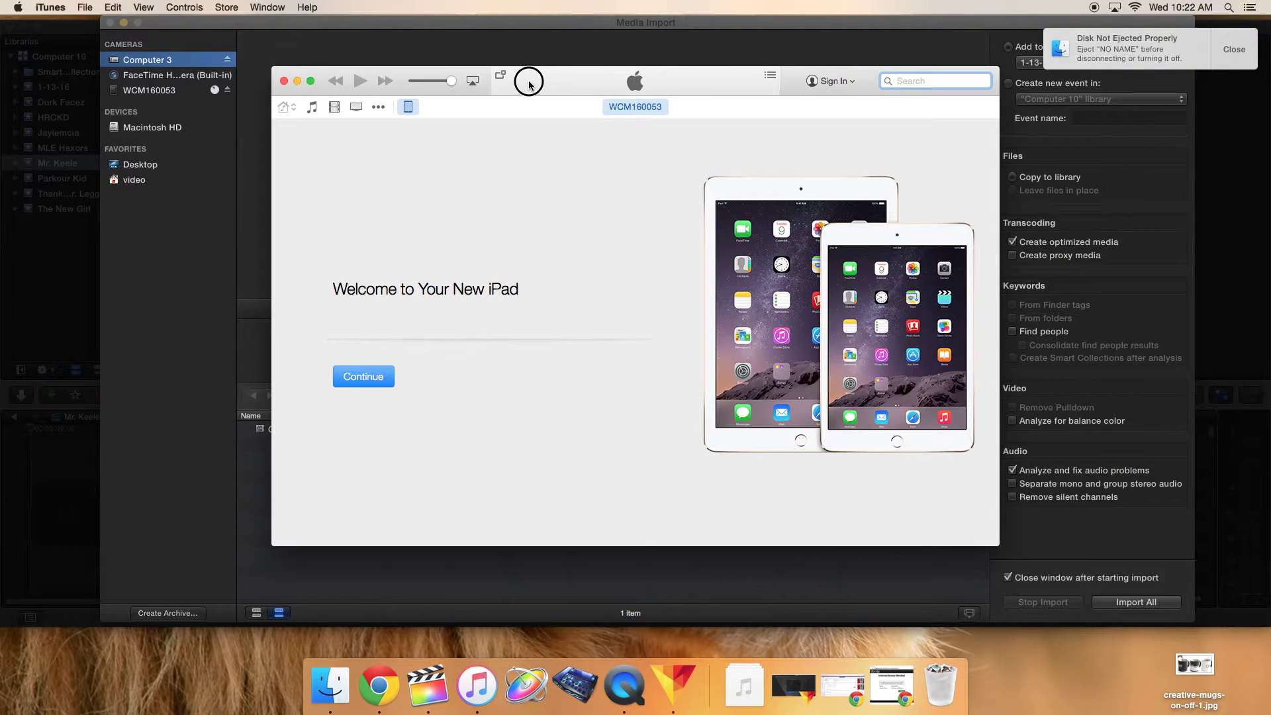
pyautogui.moveTo(528, 80); pyautogui.dragTo(548, 96)
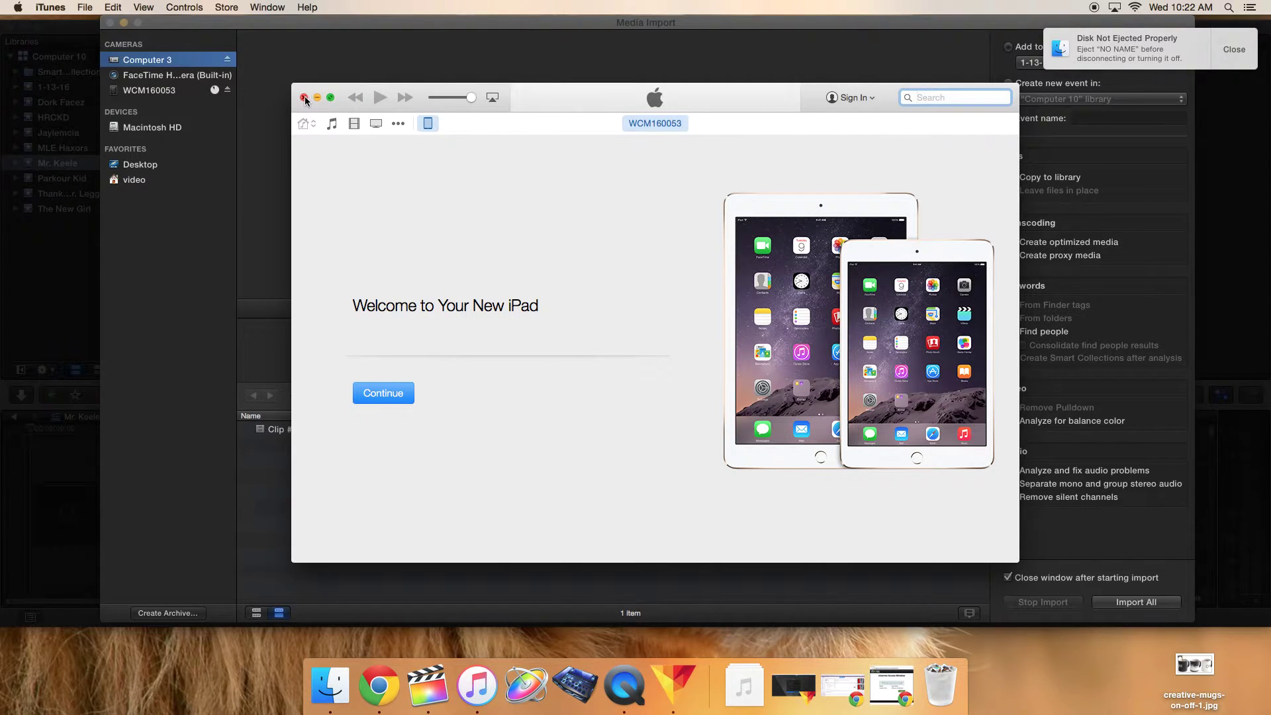
pyautogui.click(303, 97)
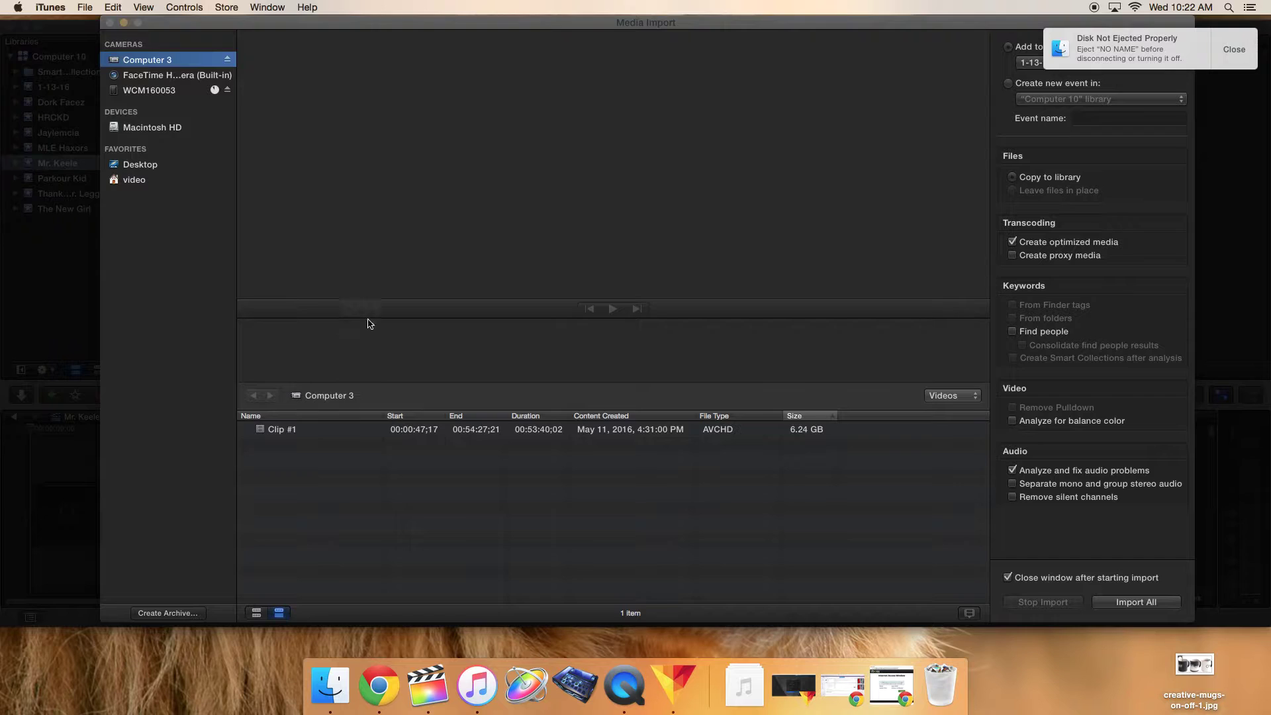
# - Display the footage on the Computer 3 camera as filmstrips in the media import
pyautogui.moveTo(177, 28); pyautogui.dragTo(148, 198)
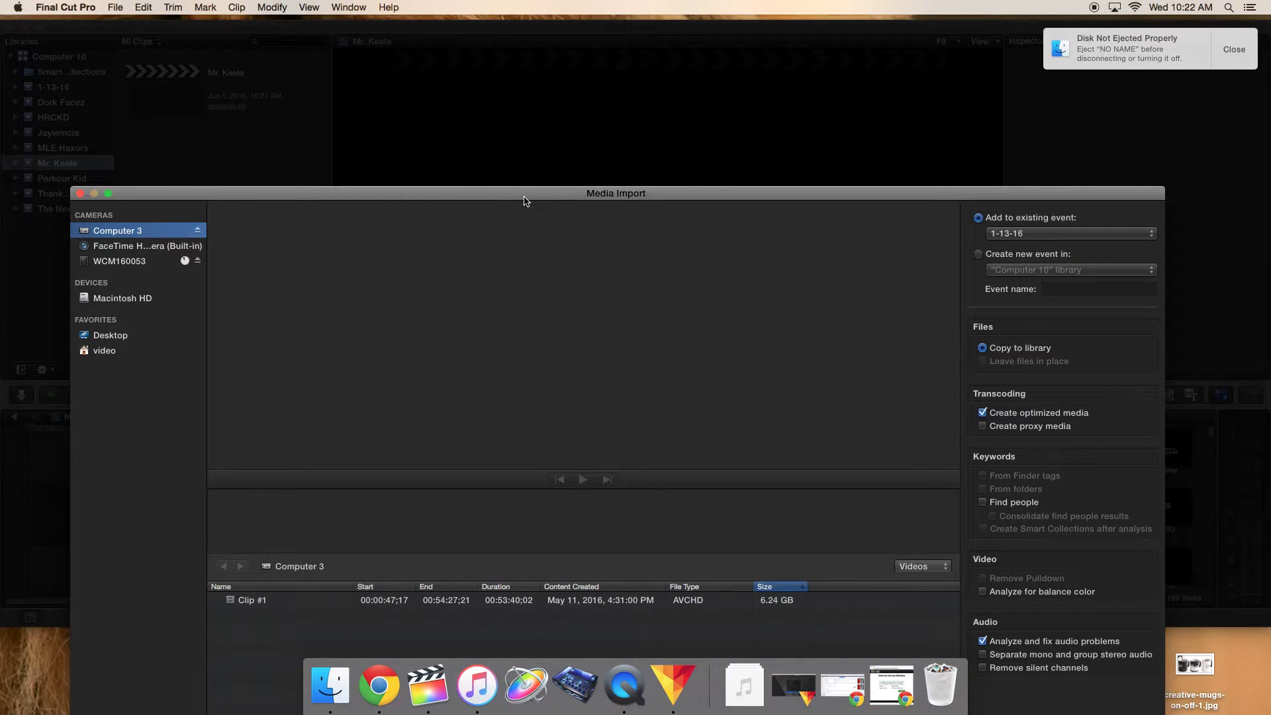
pyautogui.moveTo(523, 200); pyautogui.dragTo(544, 100)
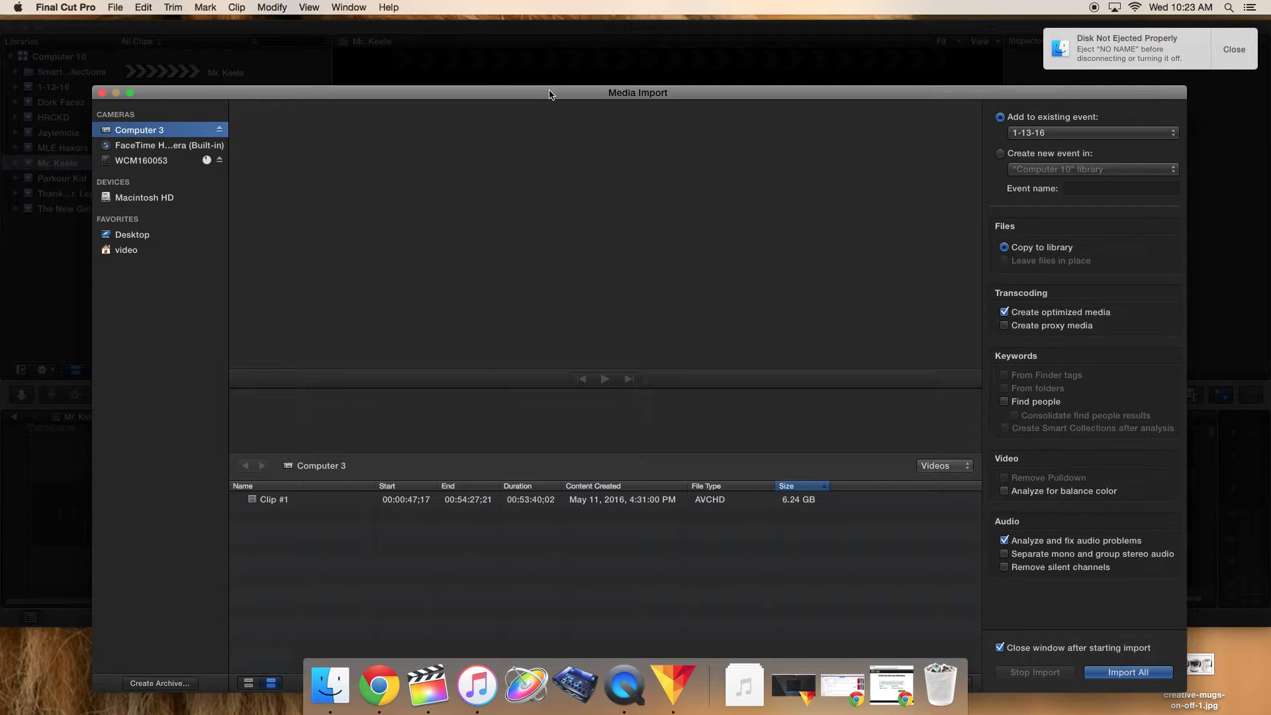
pyautogui.moveTo(549, 94); pyautogui.dragTo(538, 39)
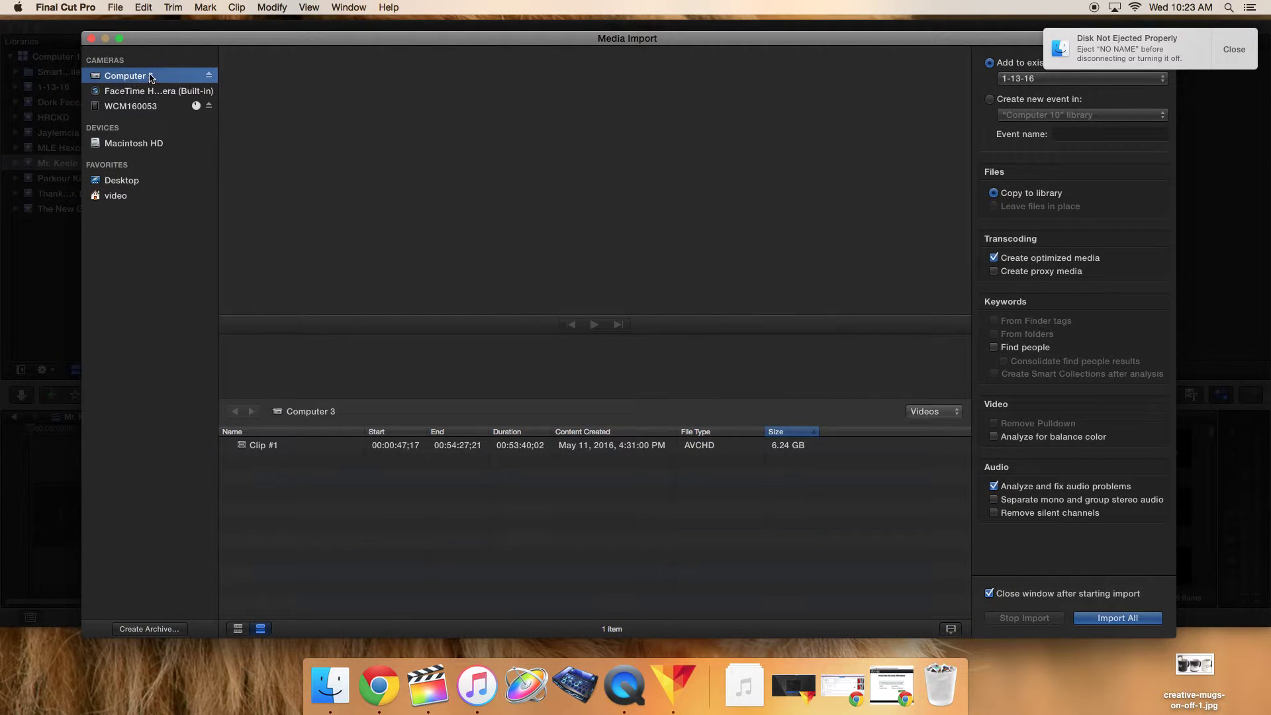
pyautogui.click(159, 114)
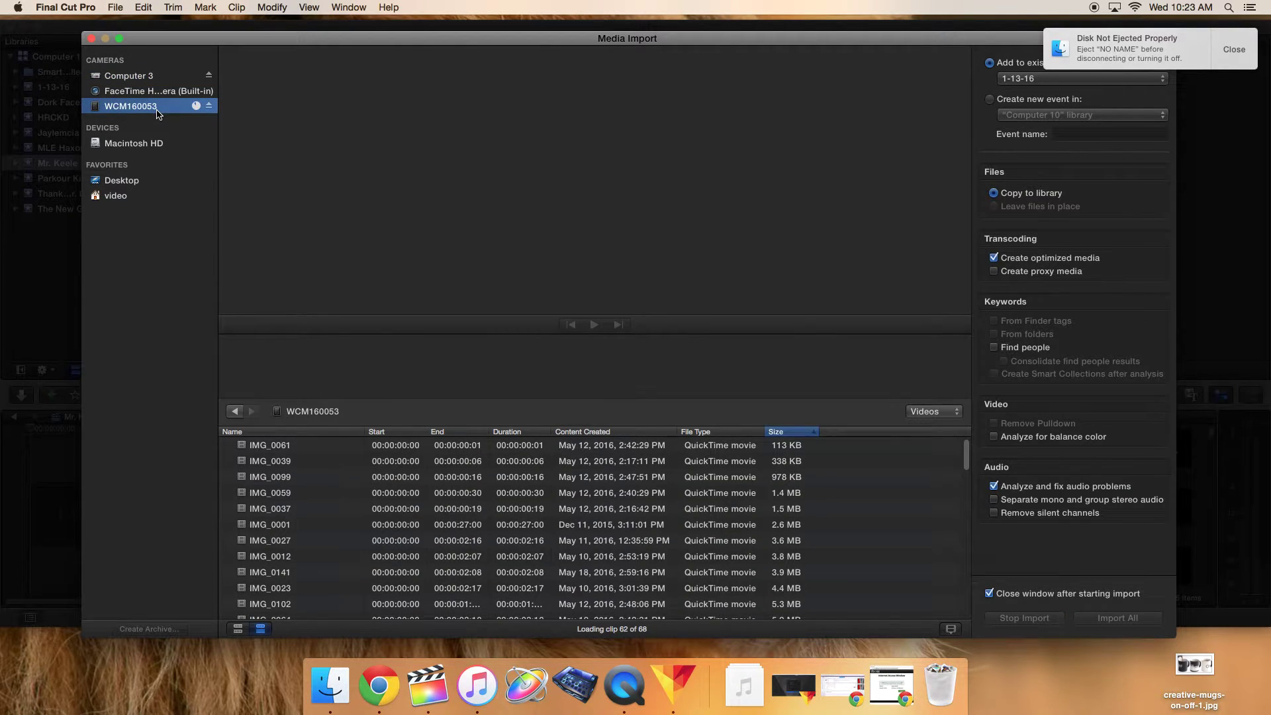
pyautogui.click(120, 82)
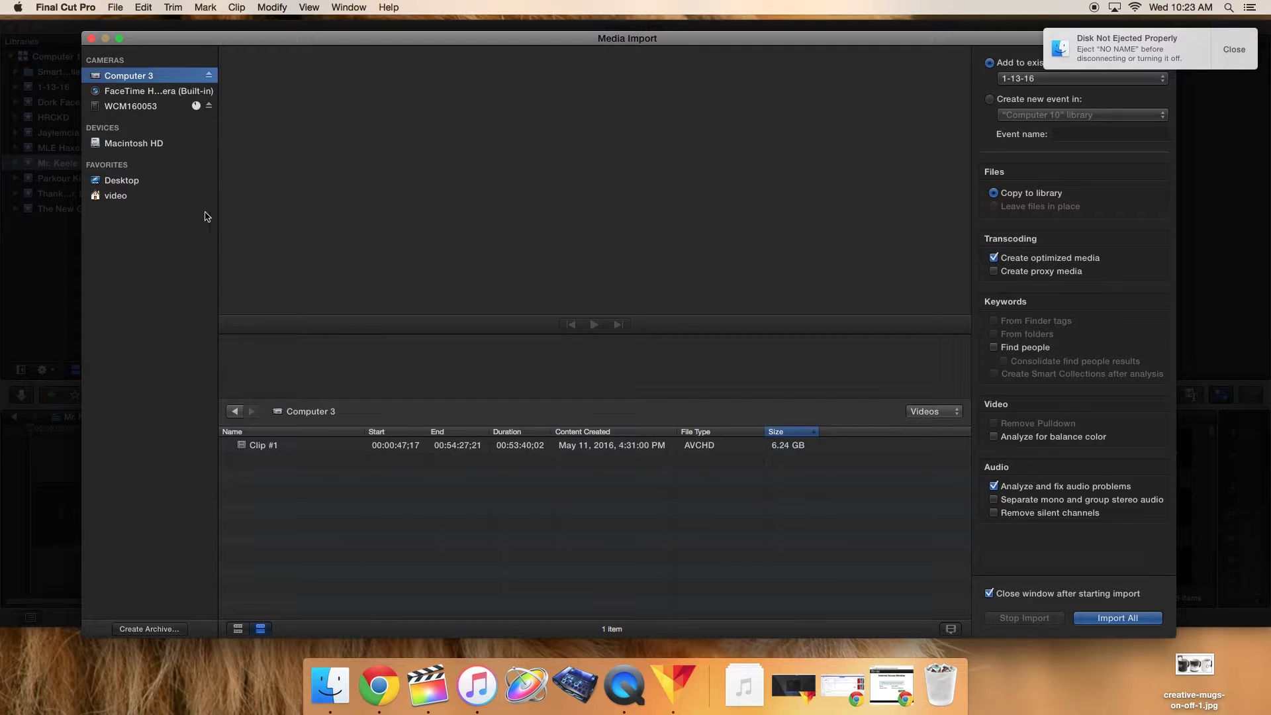
pyautogui.click(239, 630)
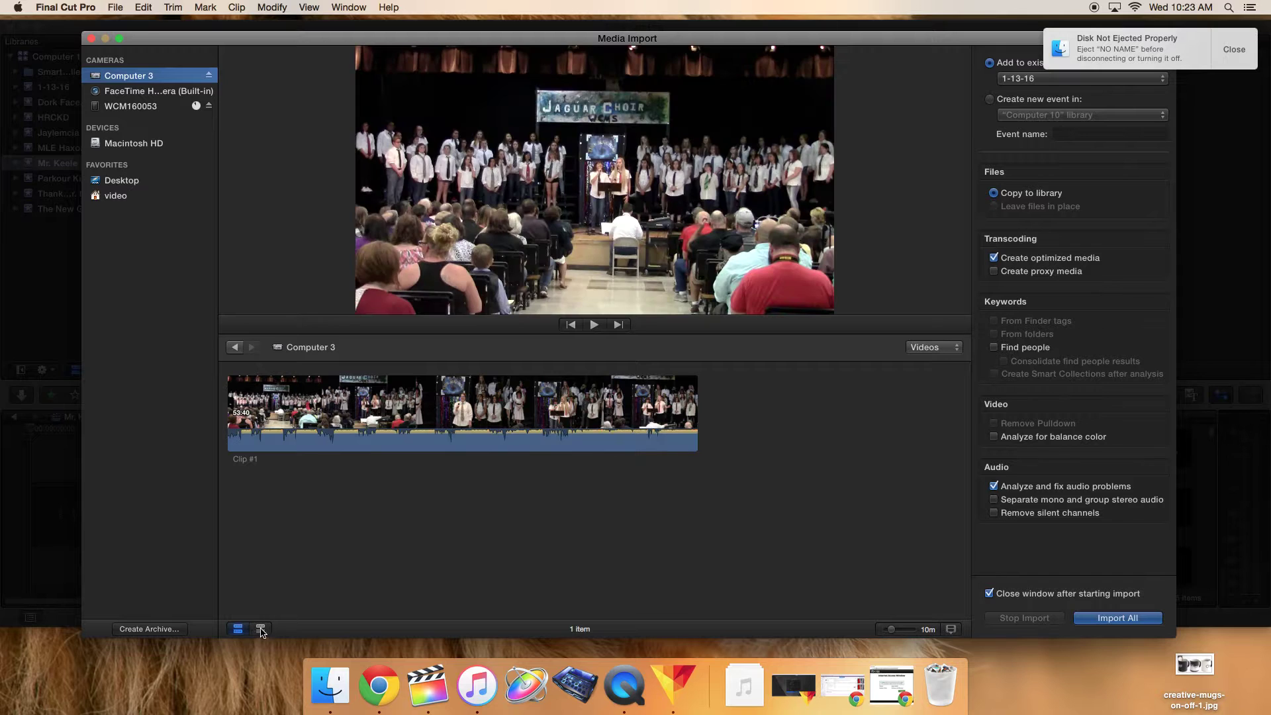
# - Import only the final section of Clip #1, about 1 minute 24 seconds long, into the 1-13-16 event
pyautogui.click(429, 419)
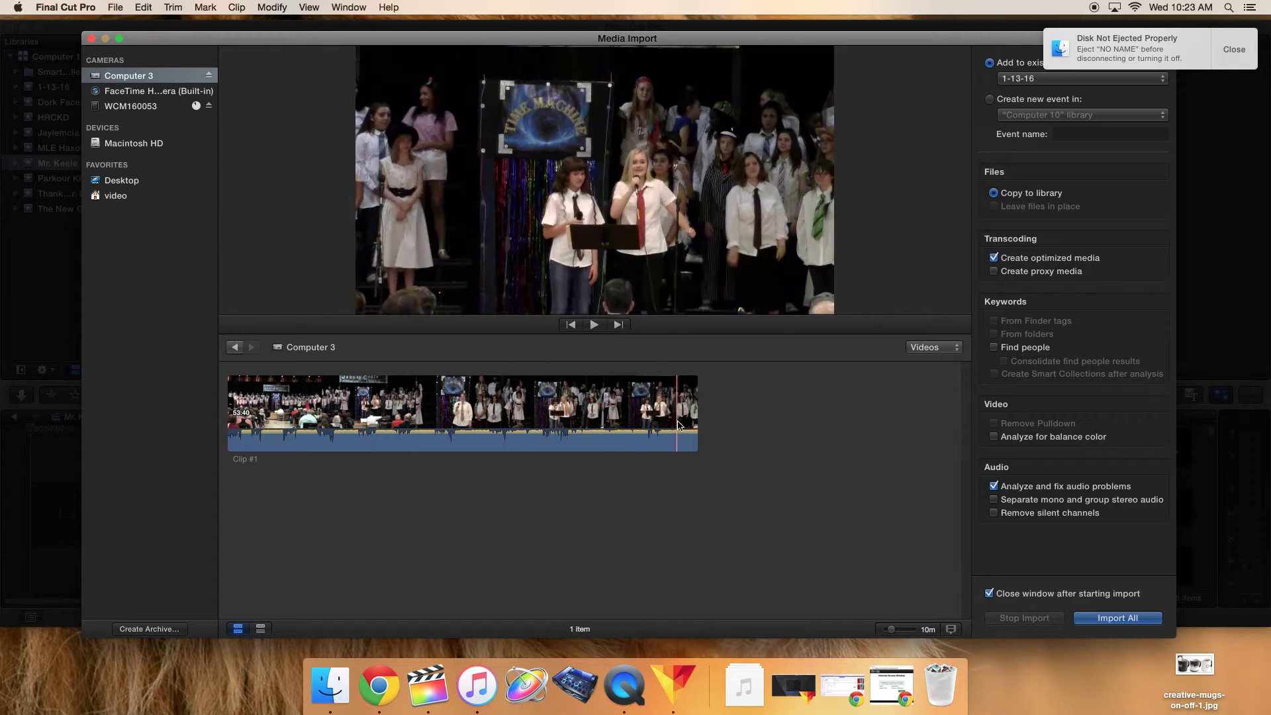
pyautogui.click(228, 407)
pyautogui.moveTo(228, 403); pyautogui.dragTo(686, 394)
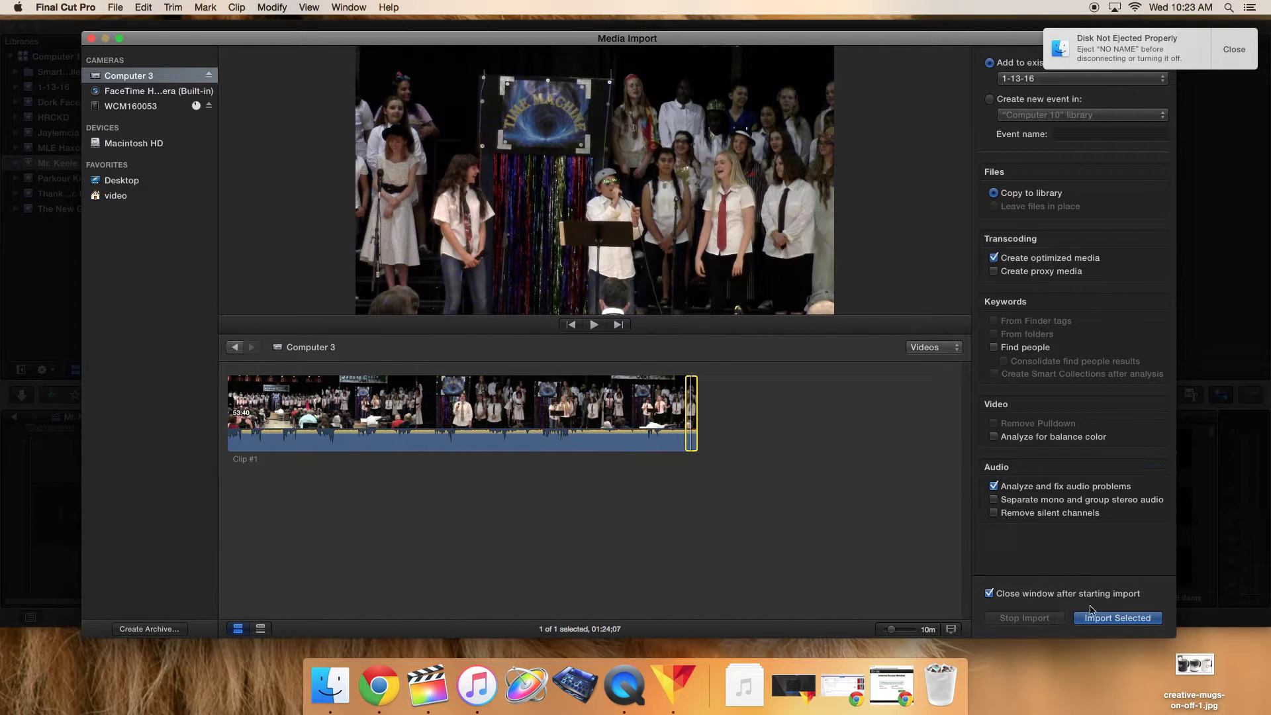
pyautogui.click(1112, 618)
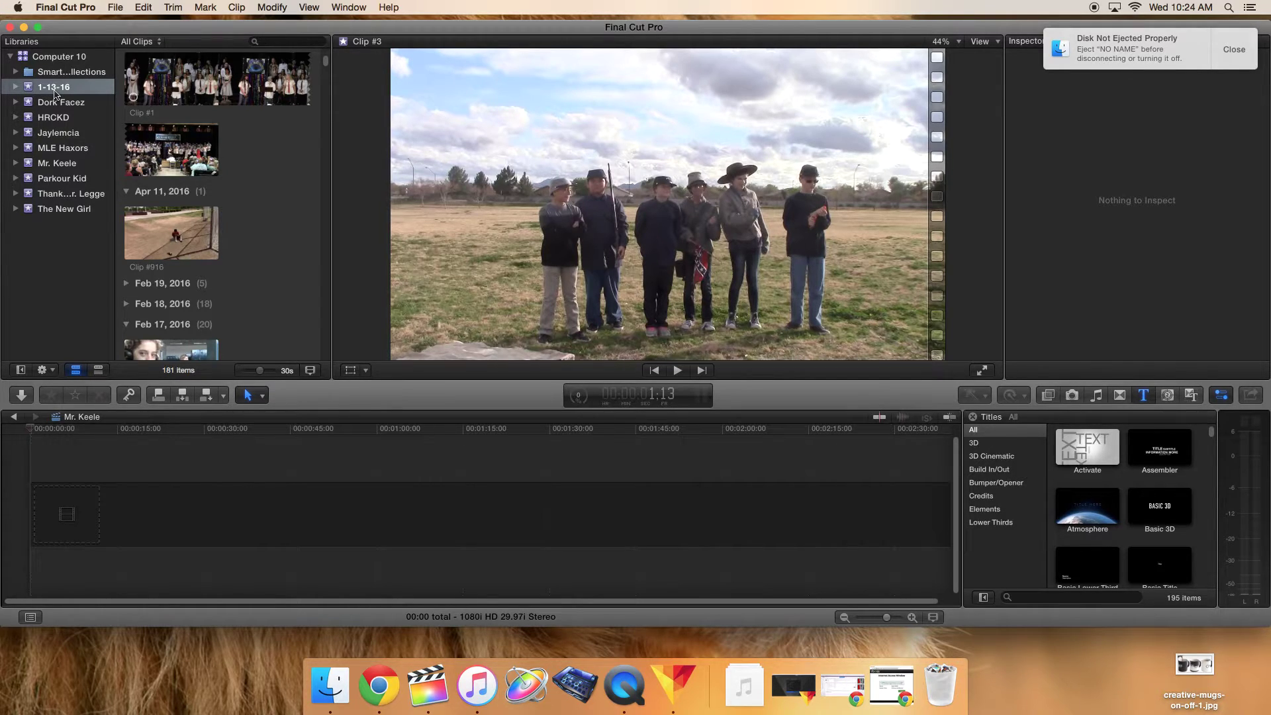
# - Try to move the imported Clip #1 from the 1-13-16 event to the new event while the import is running
pyautogui.click(153, 102)
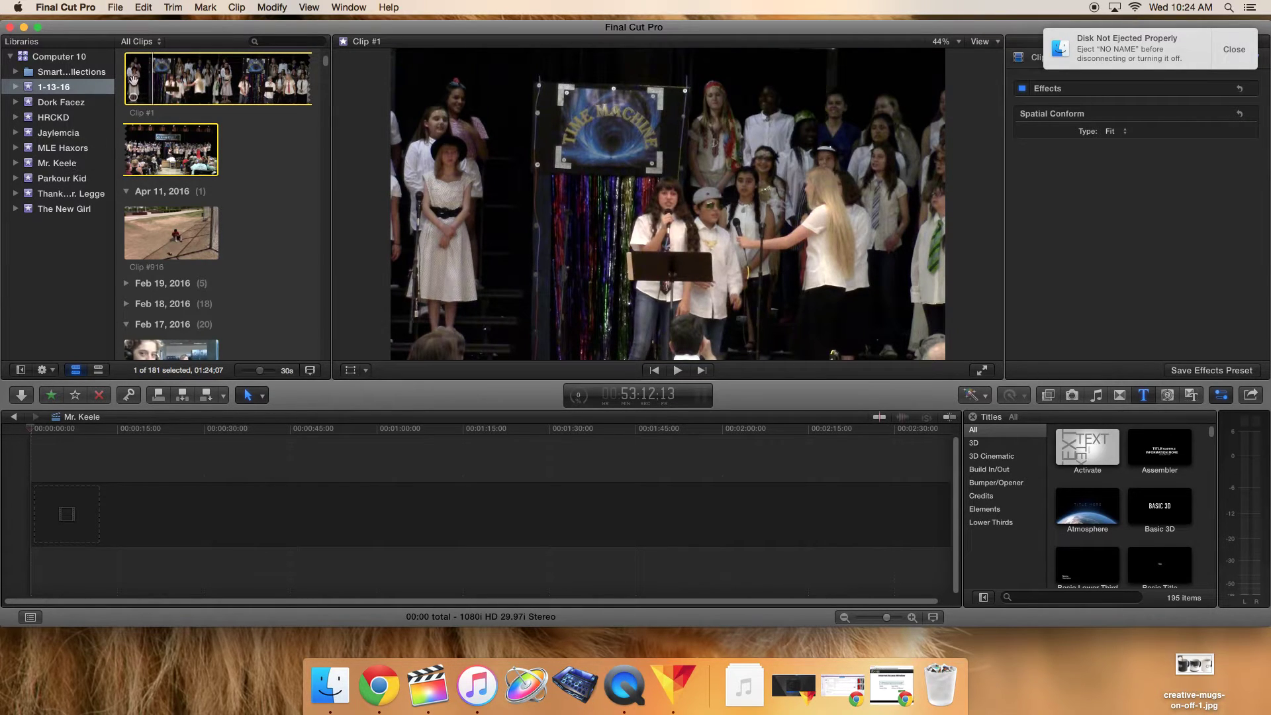
pyautogui.moveTo(171, 84); pyautogui.dragTo(39, 169)
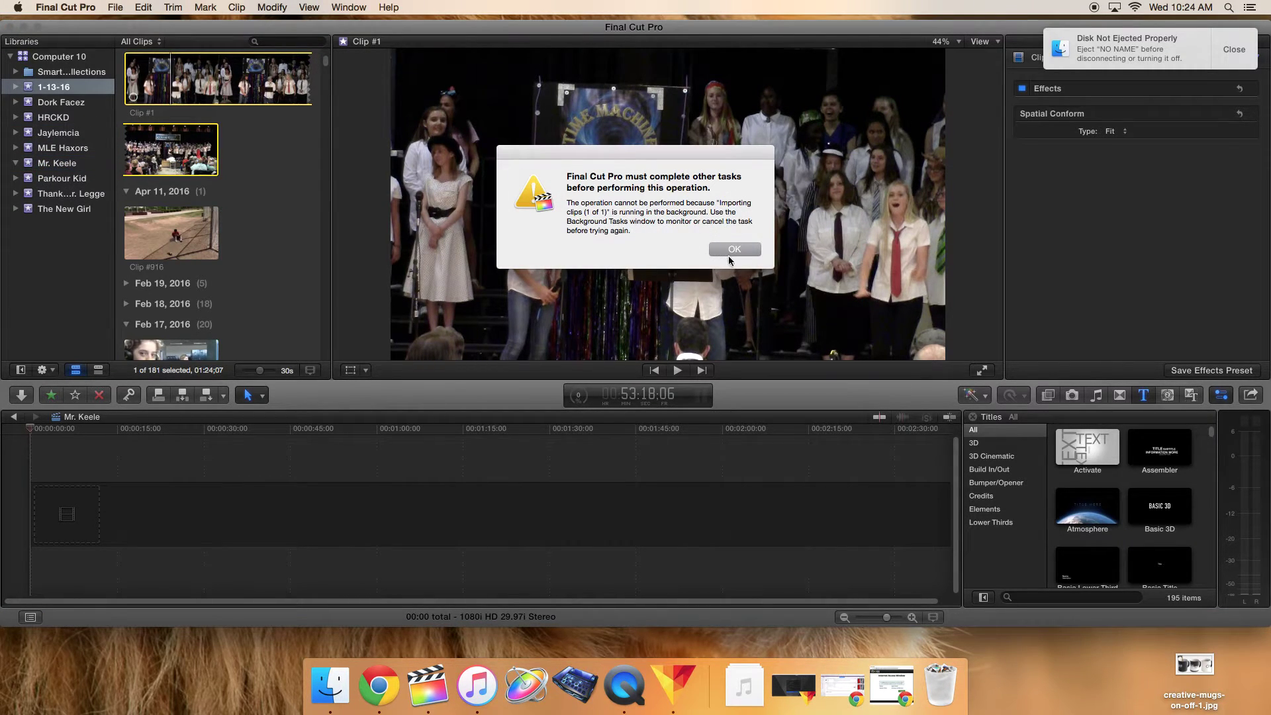
pyautogui.click(728, 250)
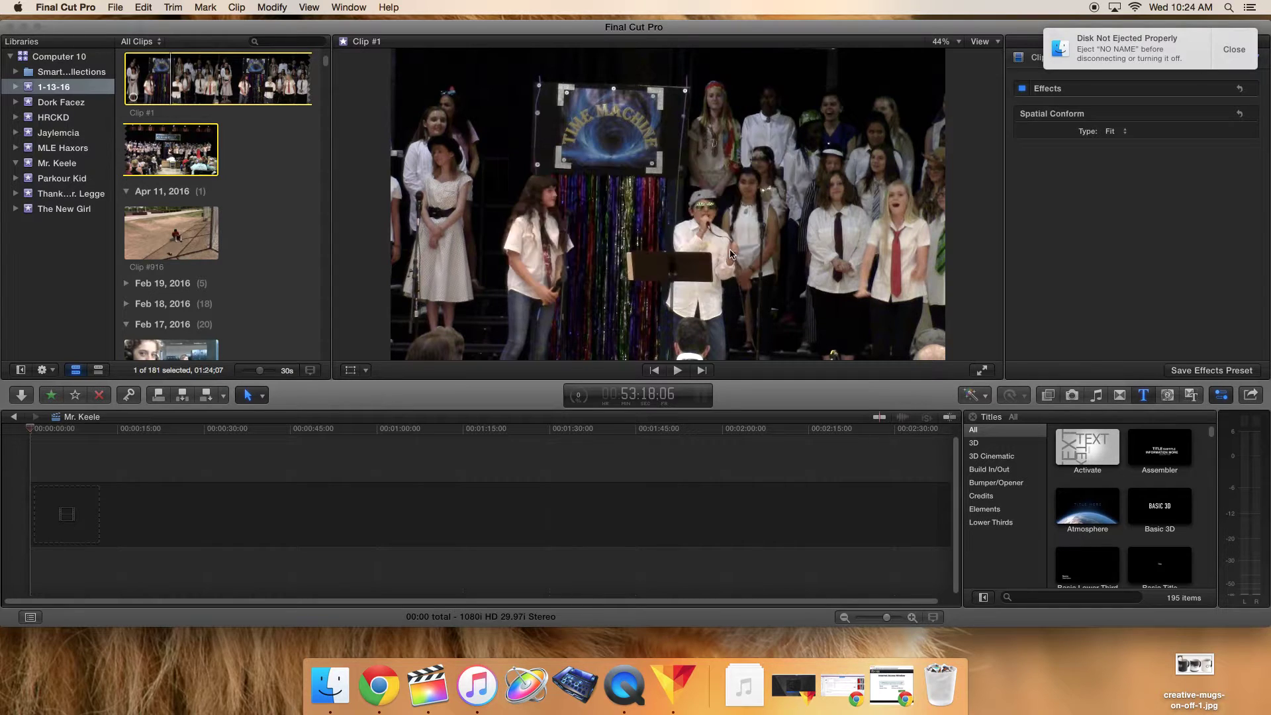
# - Move the imported Clip #1 from the 1-13-16 event into the new event and show that event's contents
pyautogui.click(48, 164)
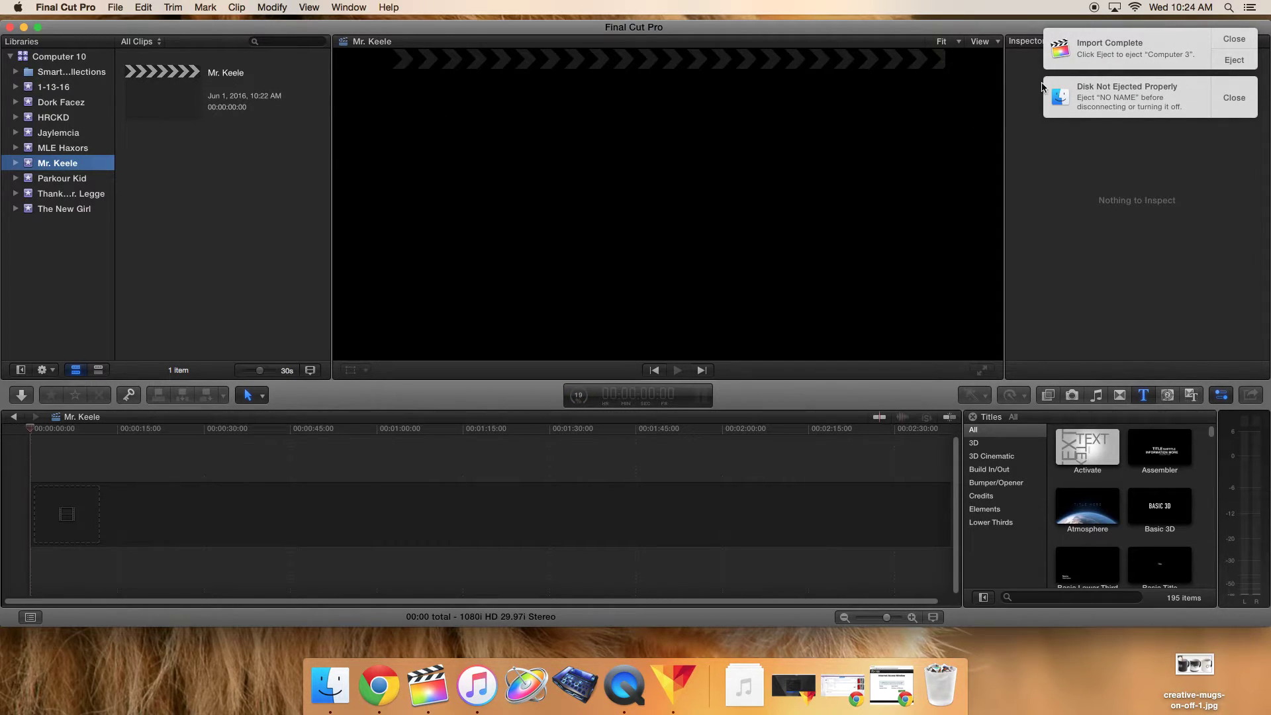
pyautogui.click(62, 90)
pyautogui.moveTo(193, 84); pyautogui.dragTo(53, 167)
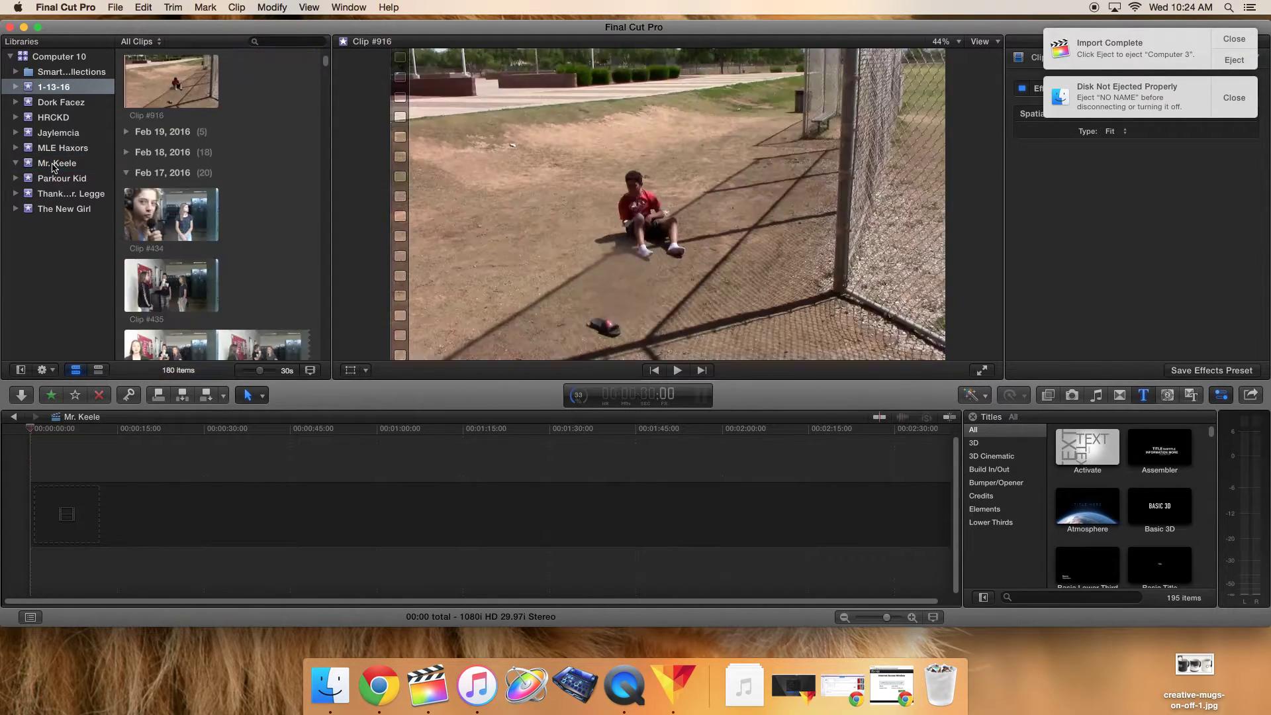
pyautogui.click(53, 167)
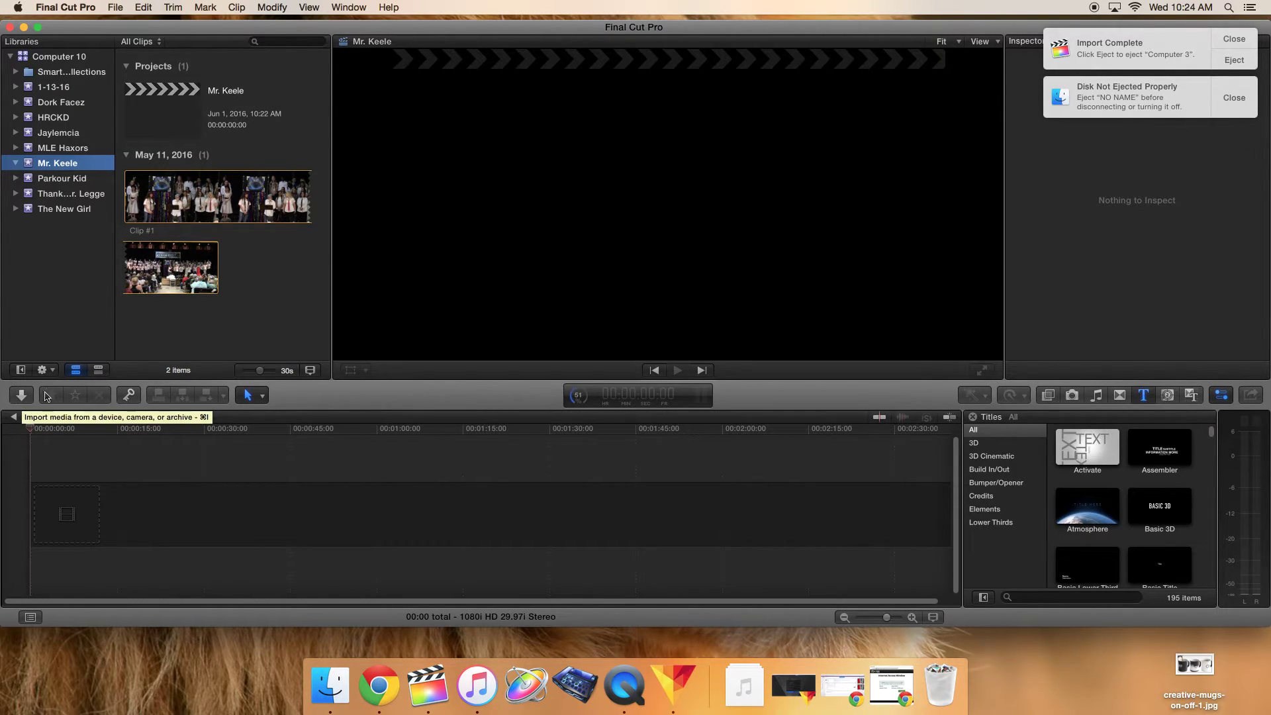
# - Show the footage on the WCM160053 iPad in the media import and play part of clip IMG_0145
pyautogui.click(21, 395)
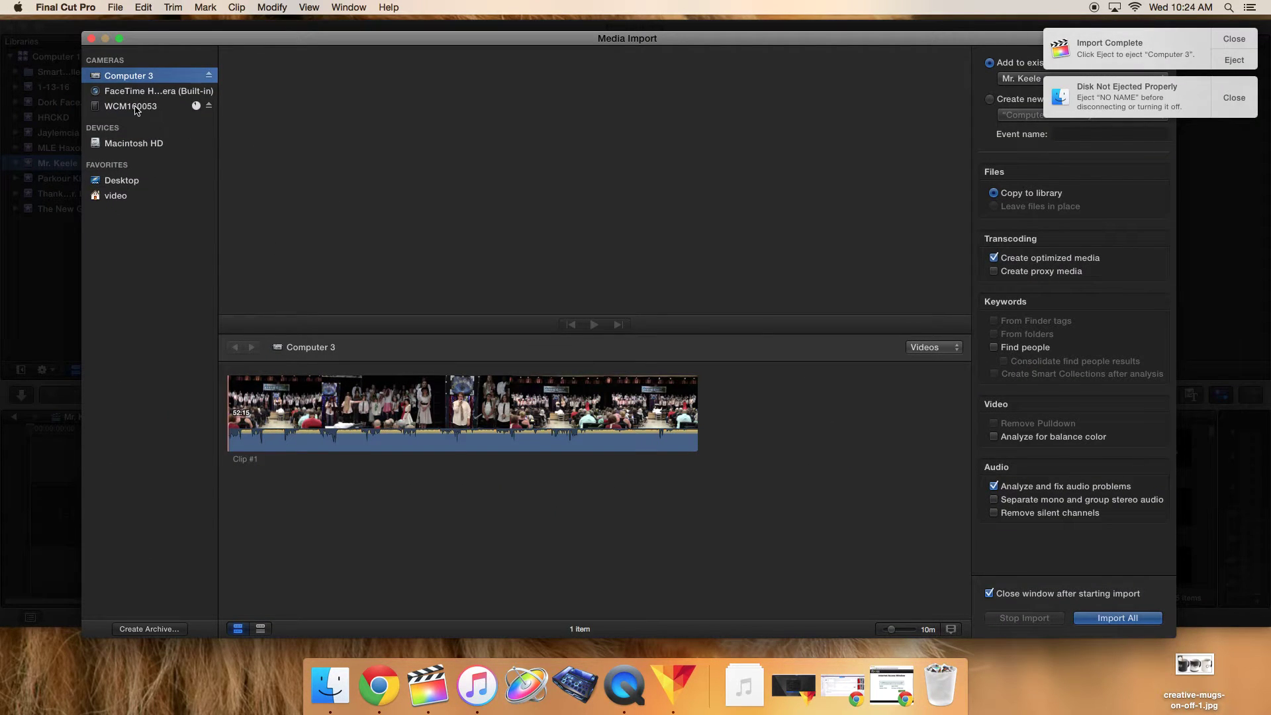
pyautogui.click(132, 107)
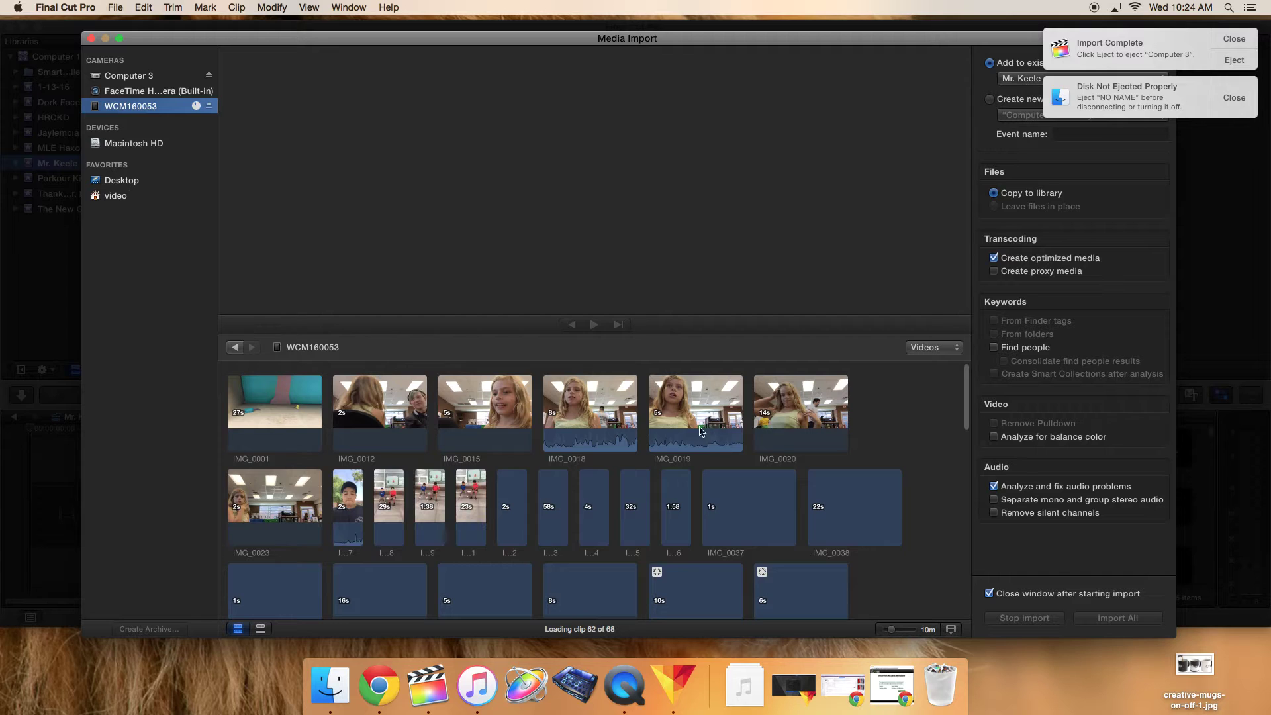
pyautogui.moveTo(965, 389); pyautogui.dragTo(932, 605)
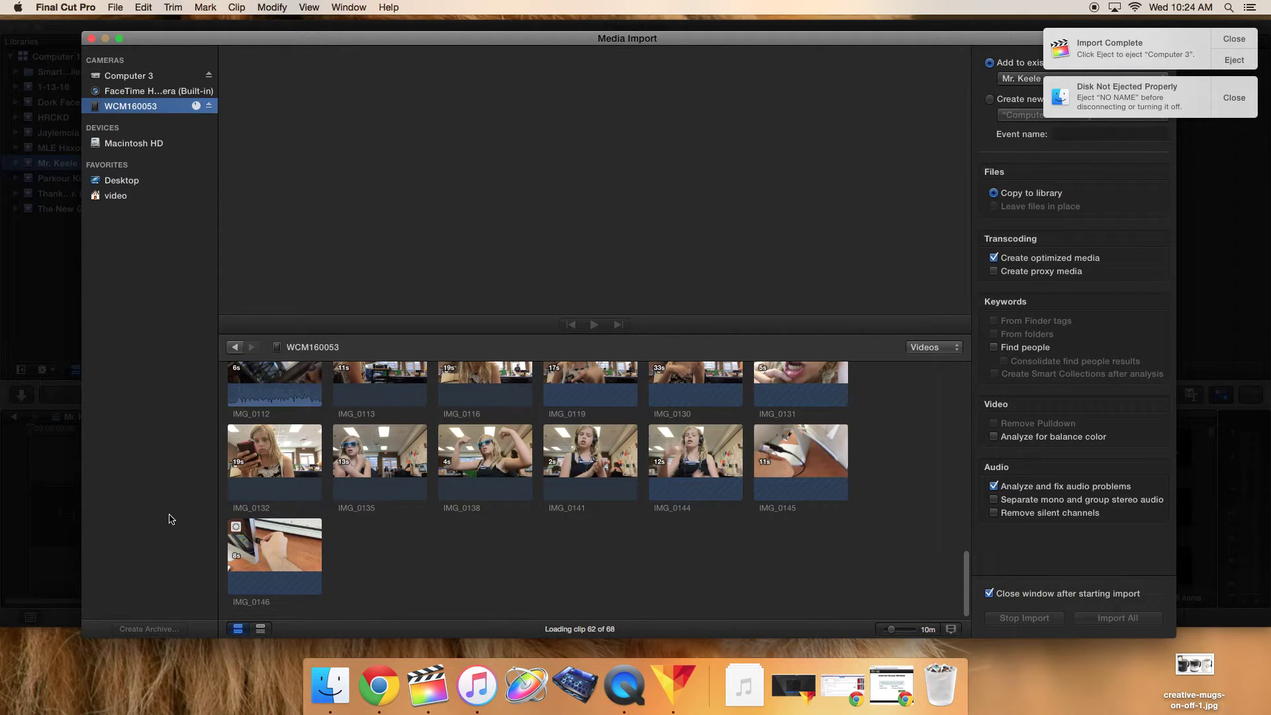
pyautogui.click(763, 467)
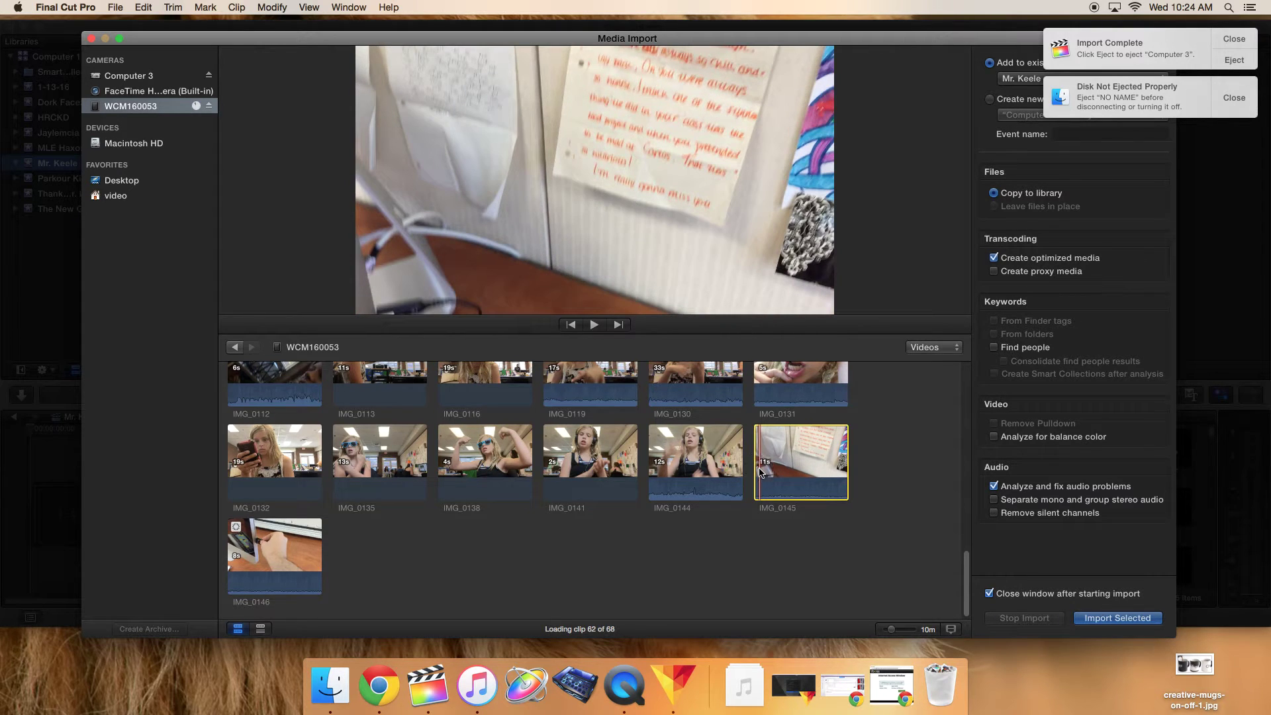
pyautogui.press('space')
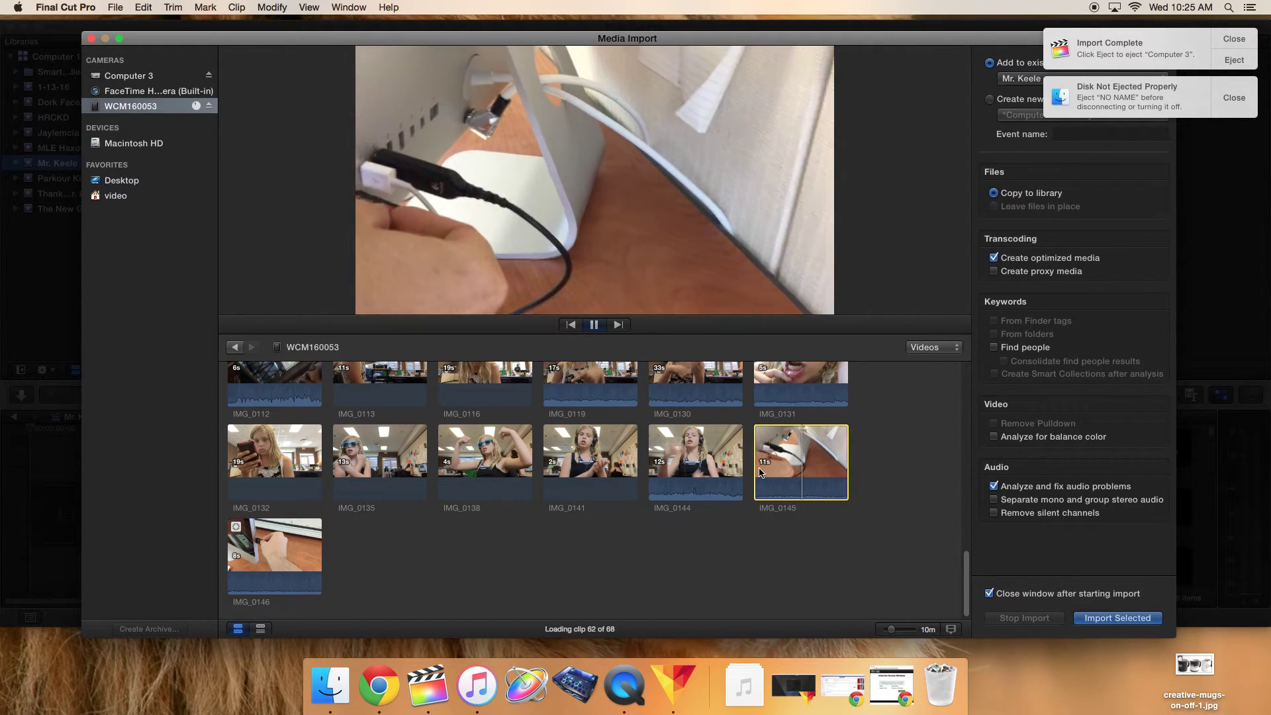
pyautogui.press('space')
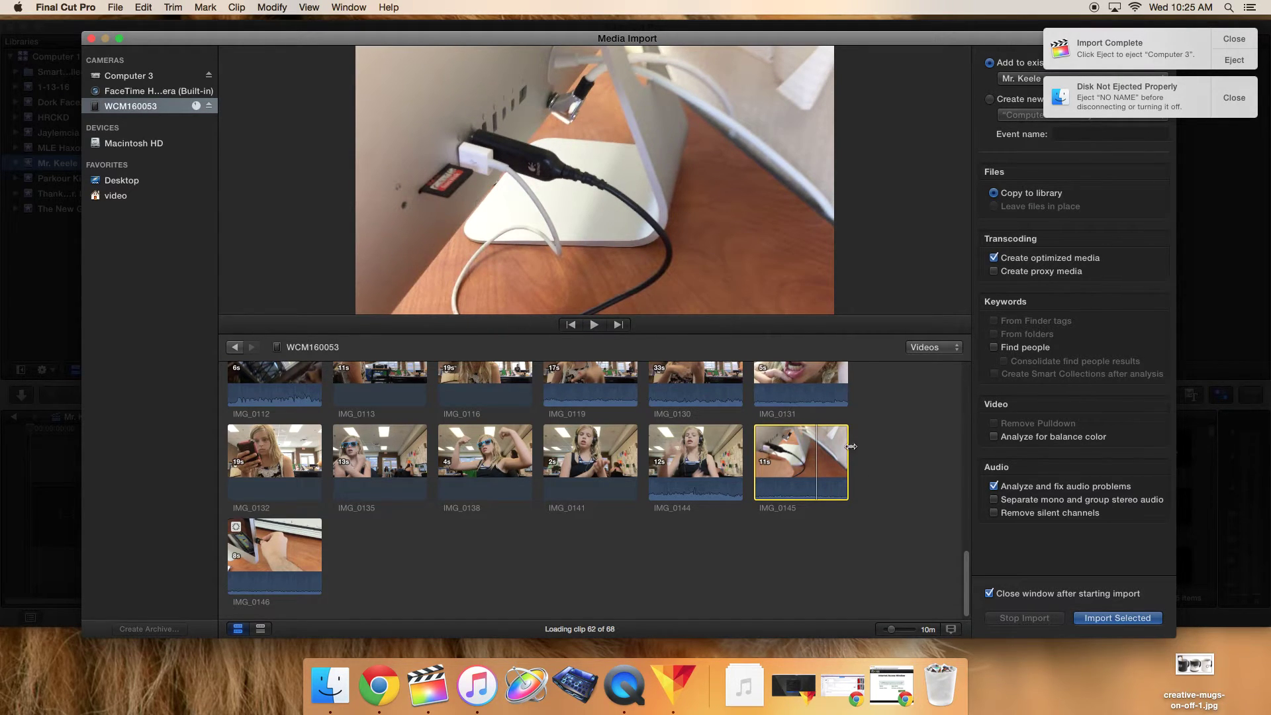
# - Preview clip IMG_0146 from near its beginning in the media import
pyautogui.click(241, 556)
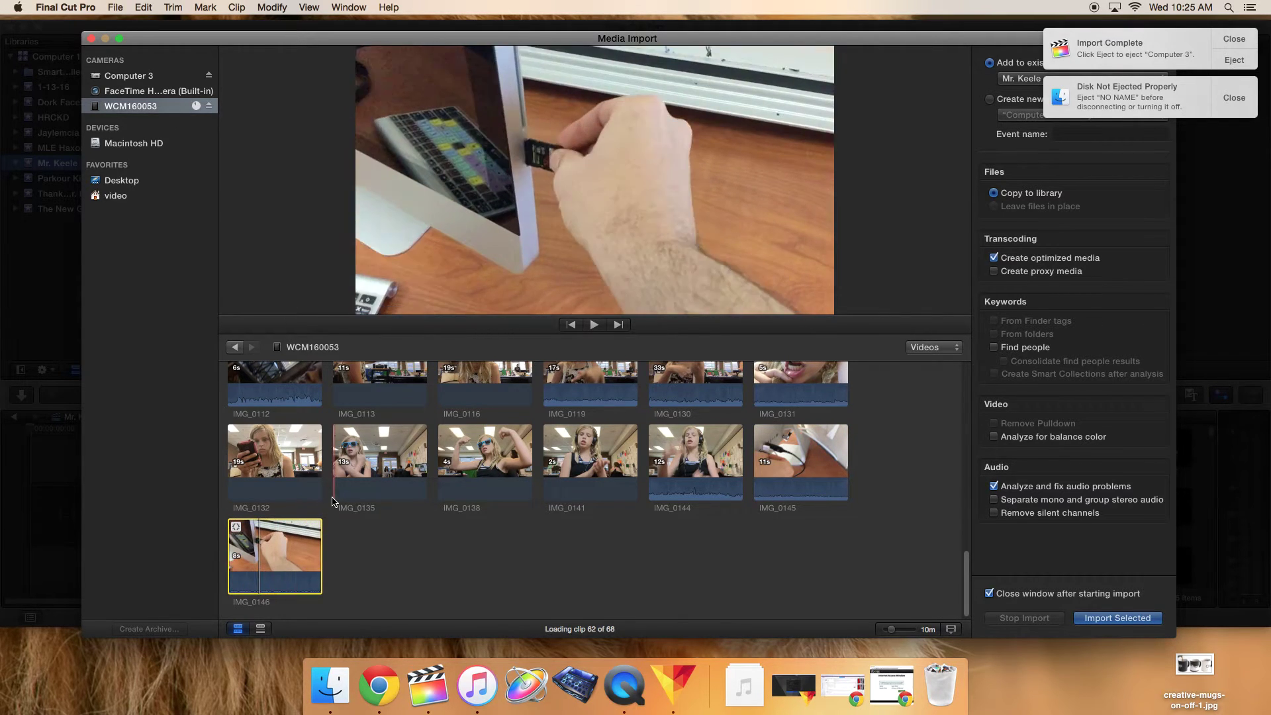
pyautogui.click(232, 558)
pyautogui.press('space')
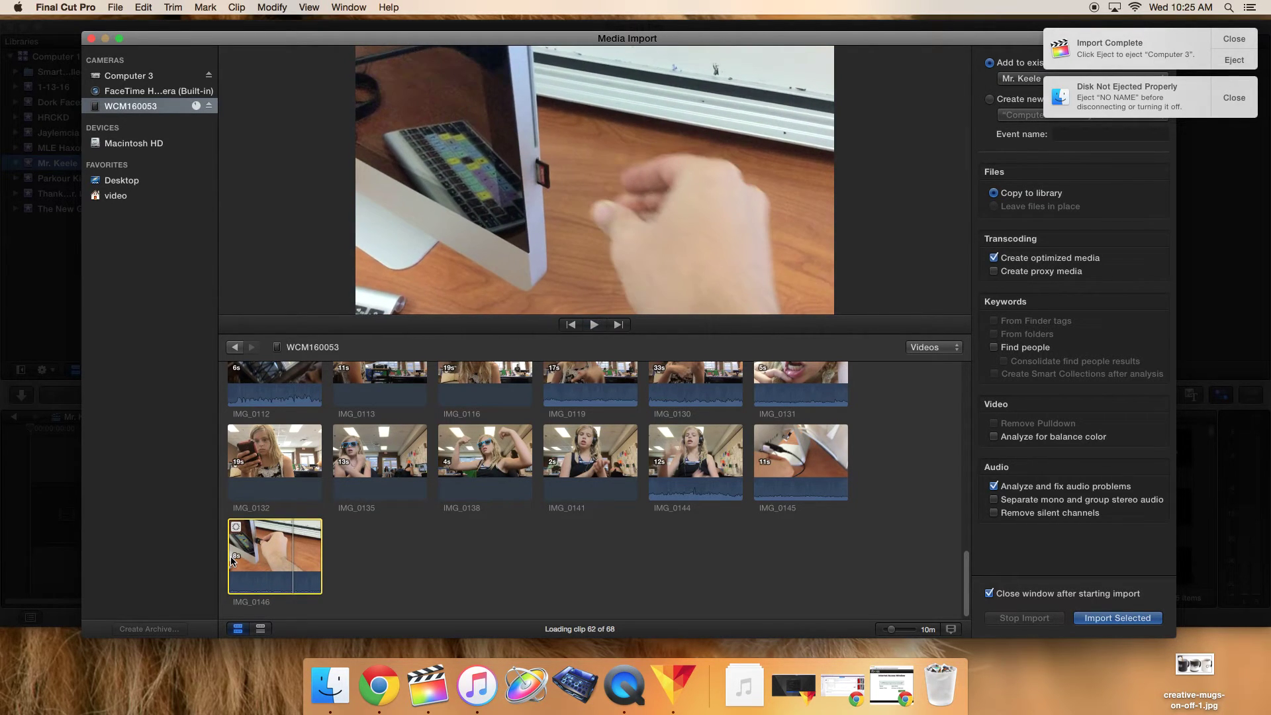
pyautogui.press('space')
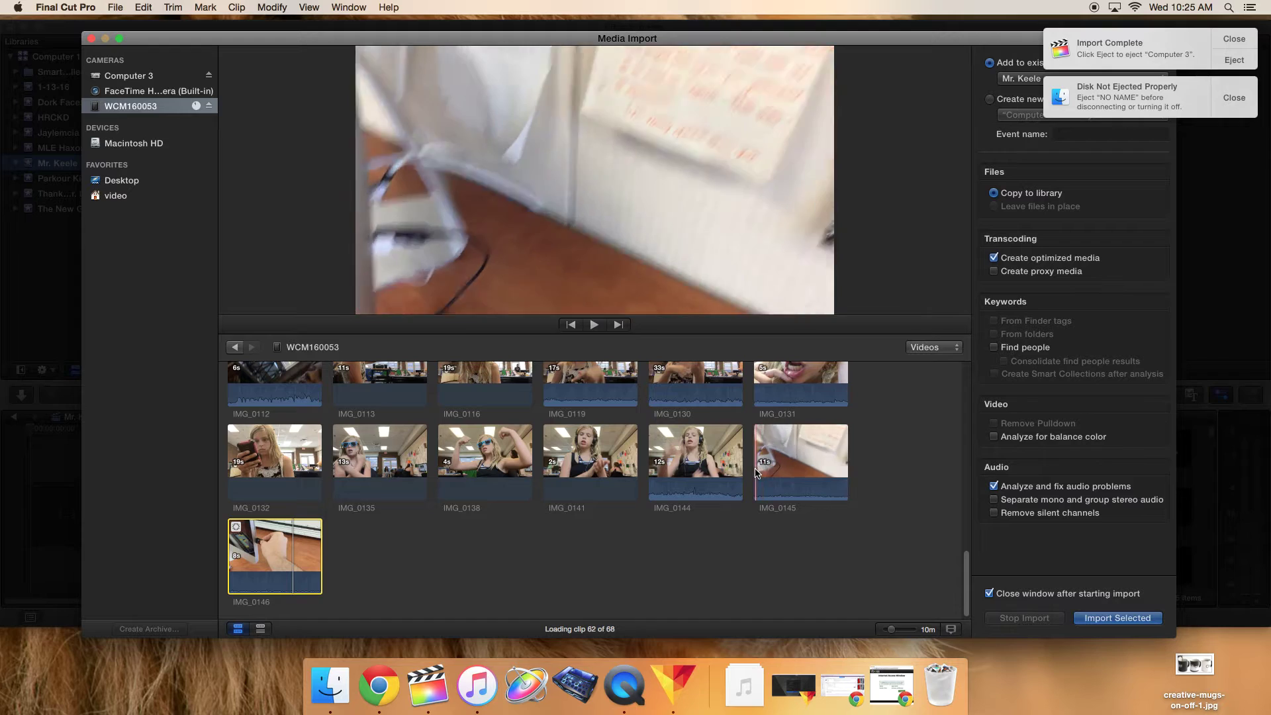
# - Try selecting IMG_0145 with IMG_0146 and the whole range from IMG_0132 to IMG_0146, and clear the selection
pyautogui.click(761, 455)
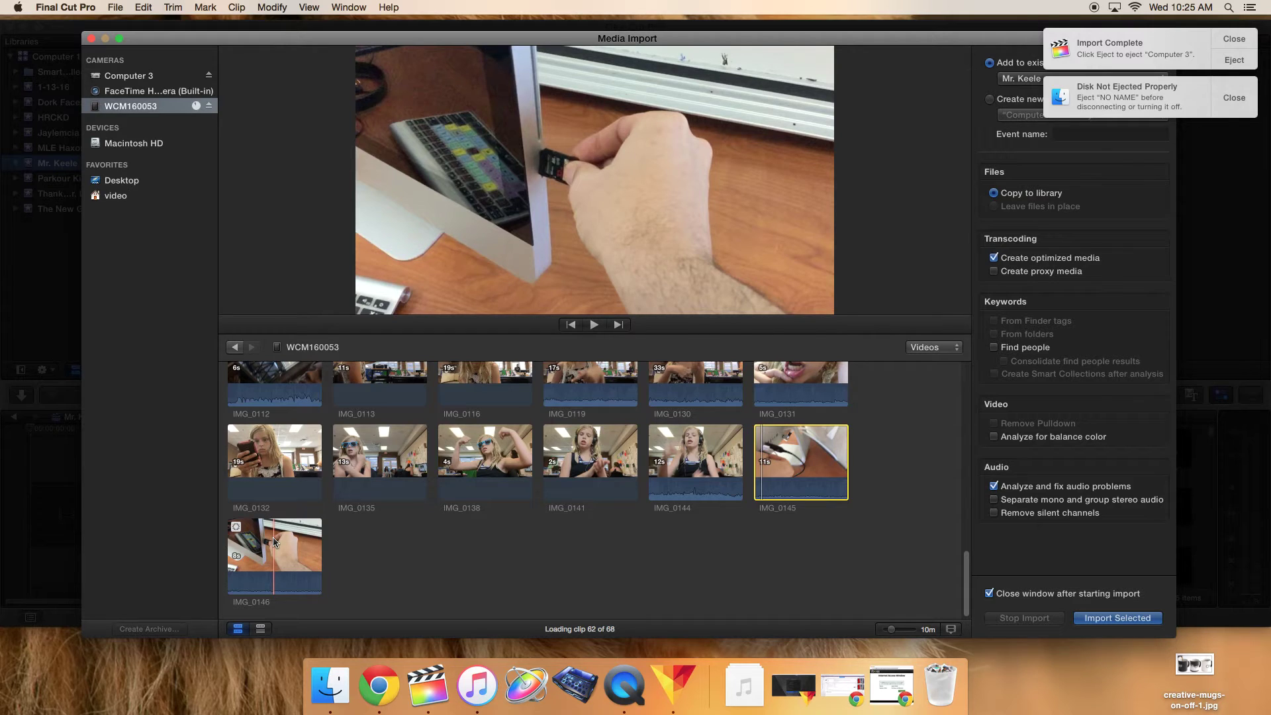
pyautogui.click(274, 541)
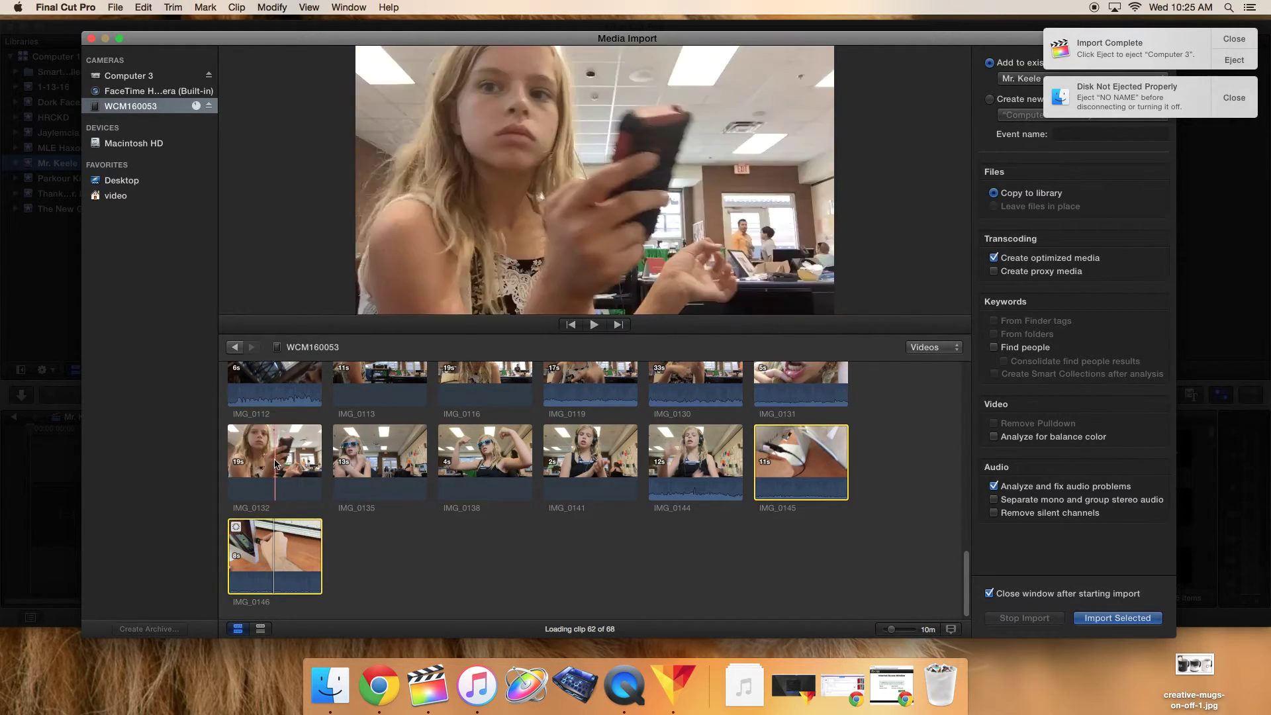
pyautogui.click(275, 484)
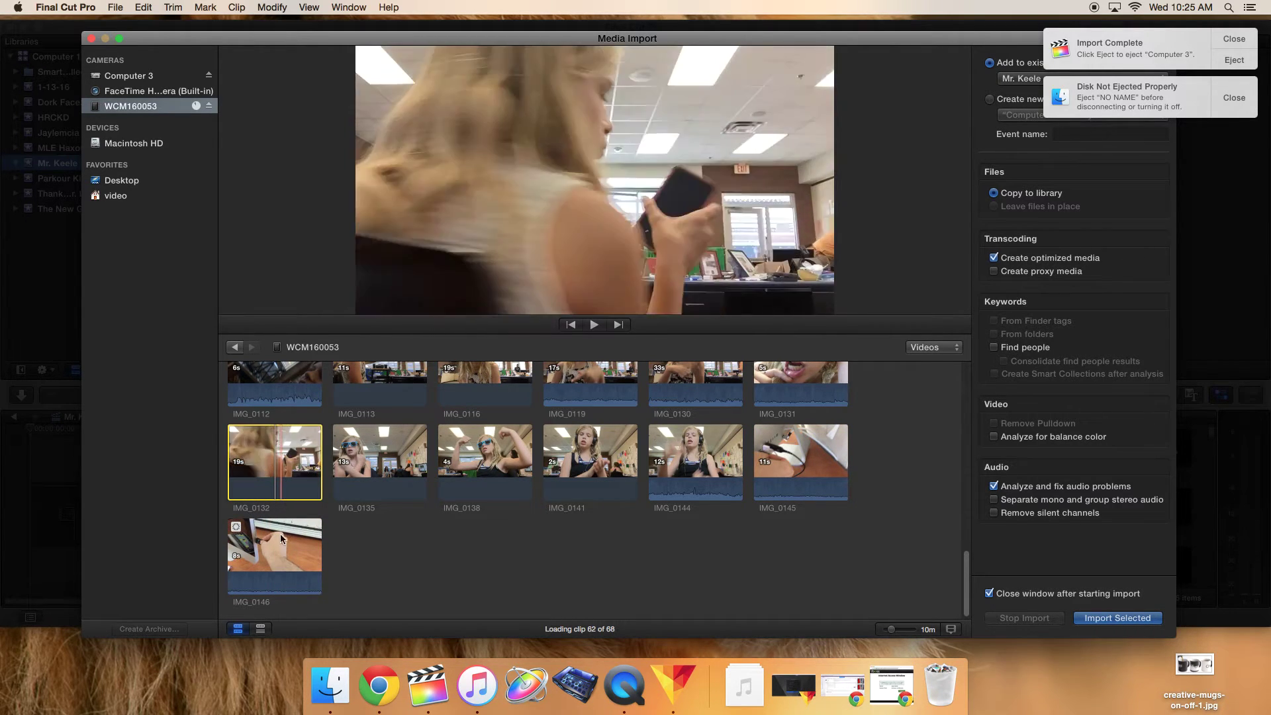
pyautogui.keyDown('shift'); pyautogui.click(278, 559); pyautogui.keyUp('shift')
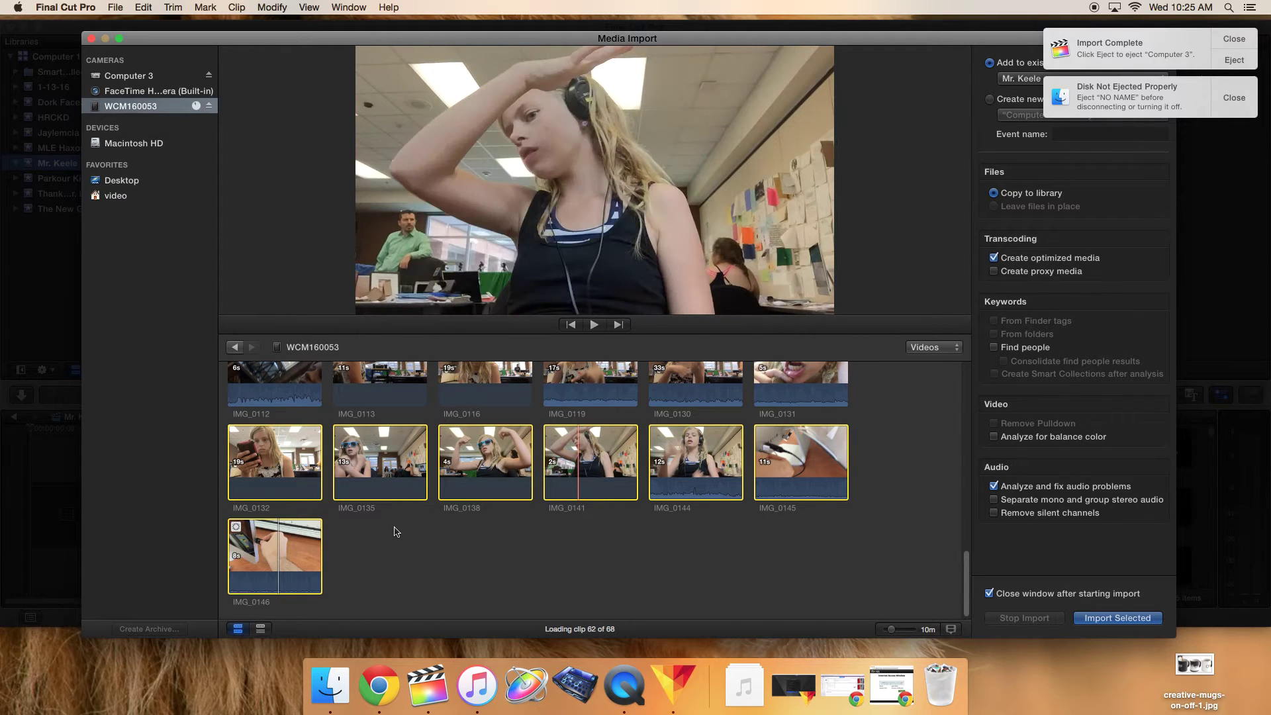
pyautogui.click(358, 527)
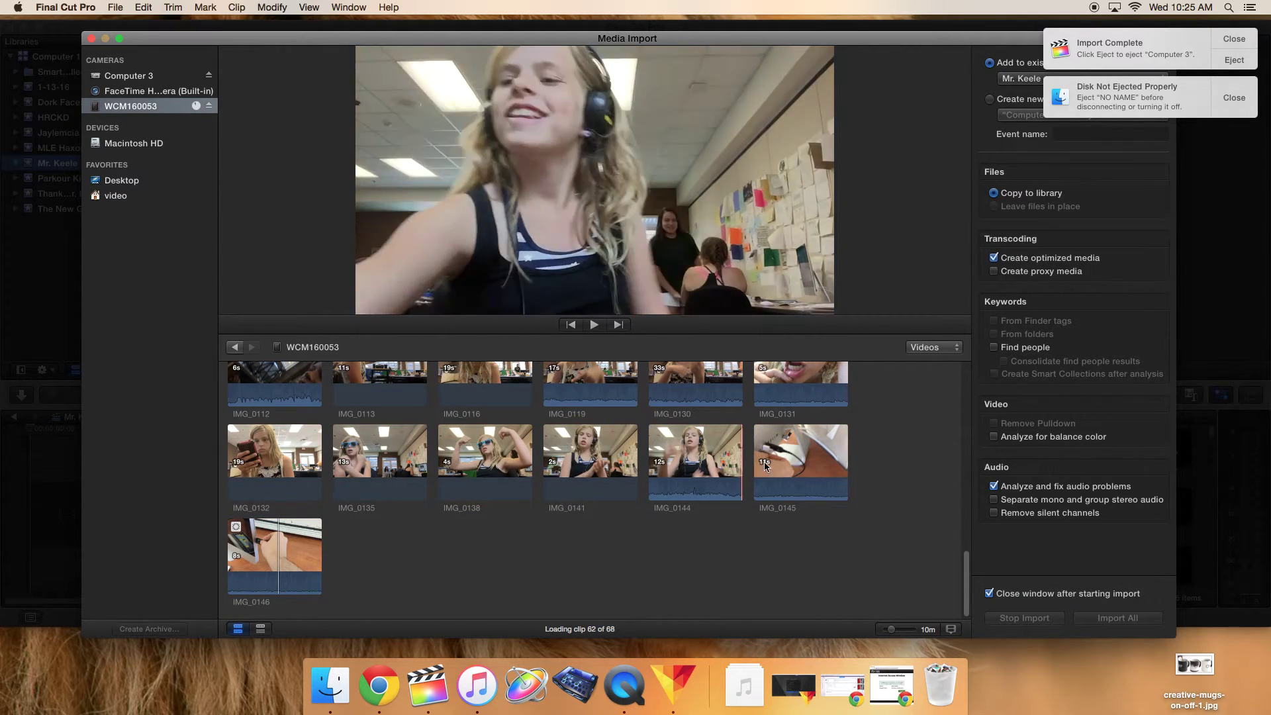
# - Import only the iPad clips IMG_0145 and IMG_0146 into the new event
pyautogui.click(782, 457)
pyautogui.keyDown('super'); pyautogui.click(276, 552); pyautogui.keyUp('super')
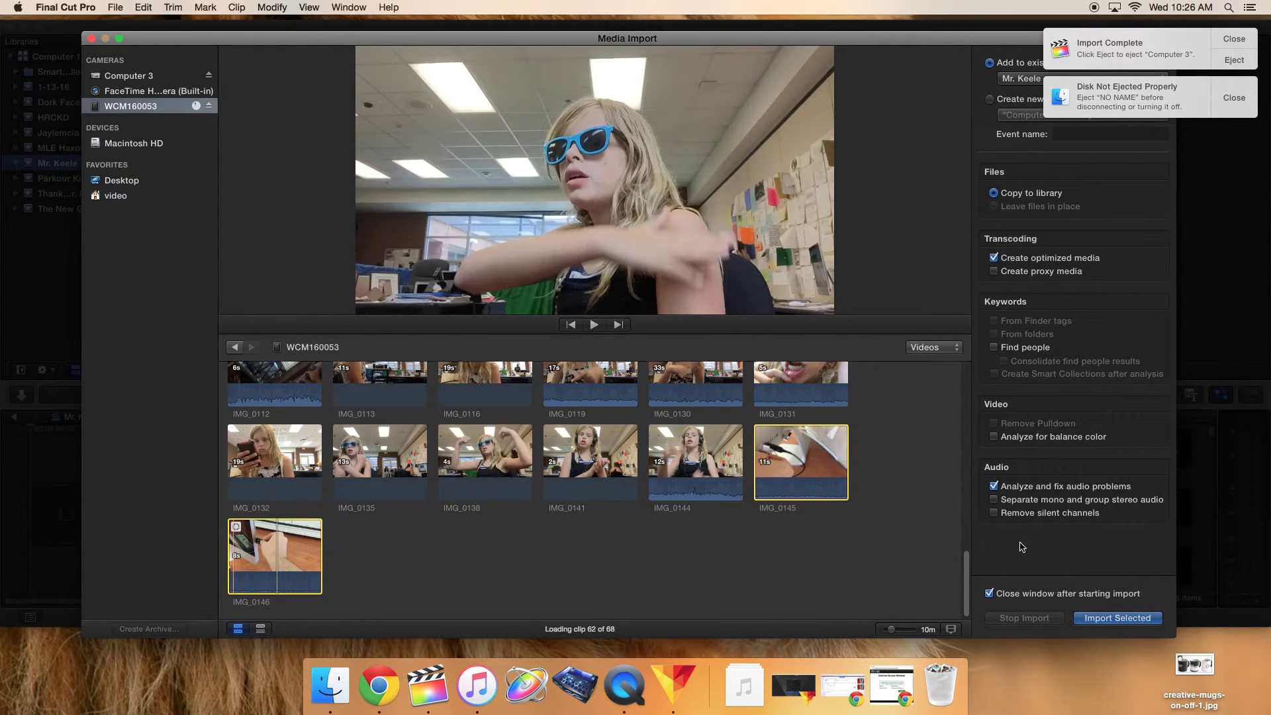
pyautogui.click(1130, 619)
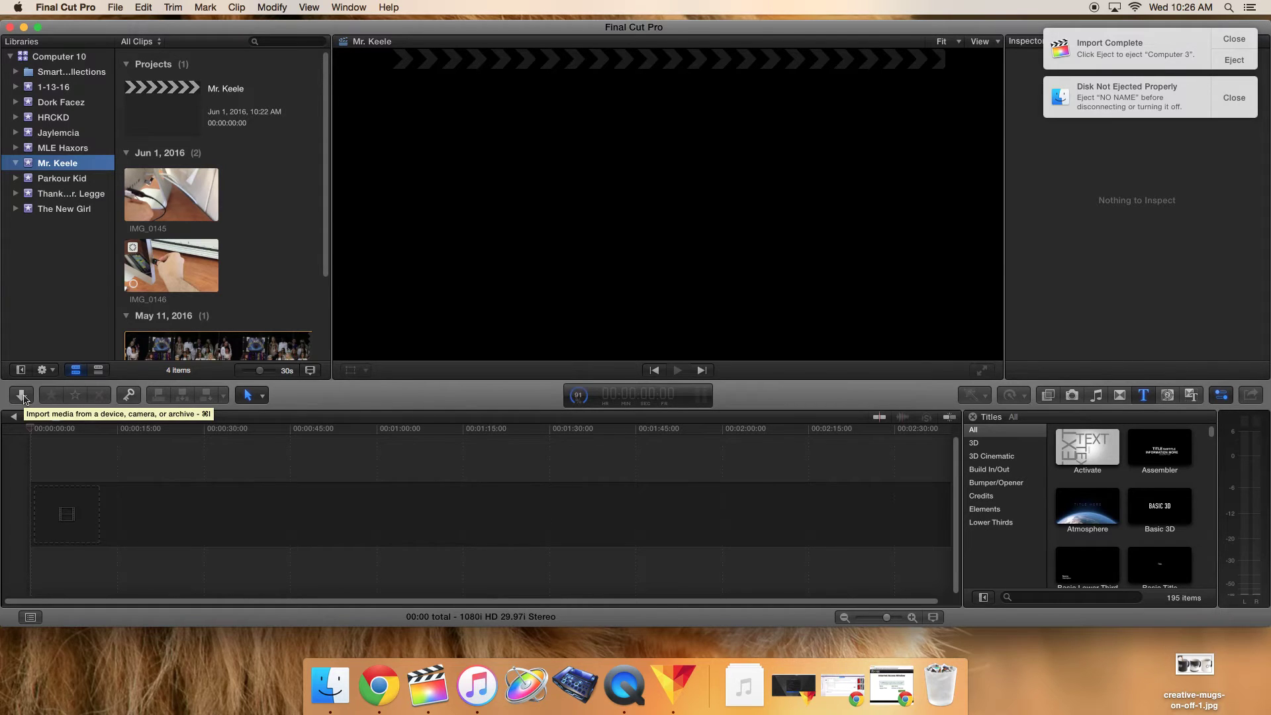
# - Reopen the media import and look over the clips on the WCM160053 iPad
pyautogui.click(22, 396)
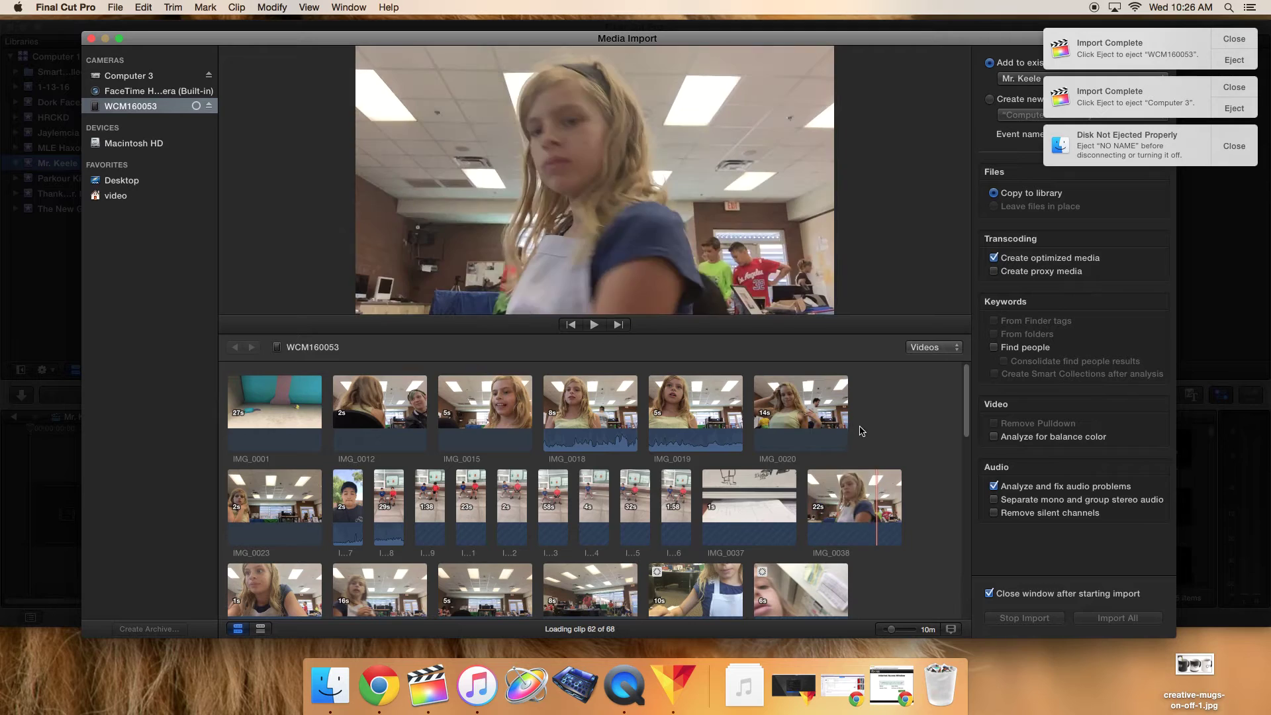
pyautogui.click(885, 397)
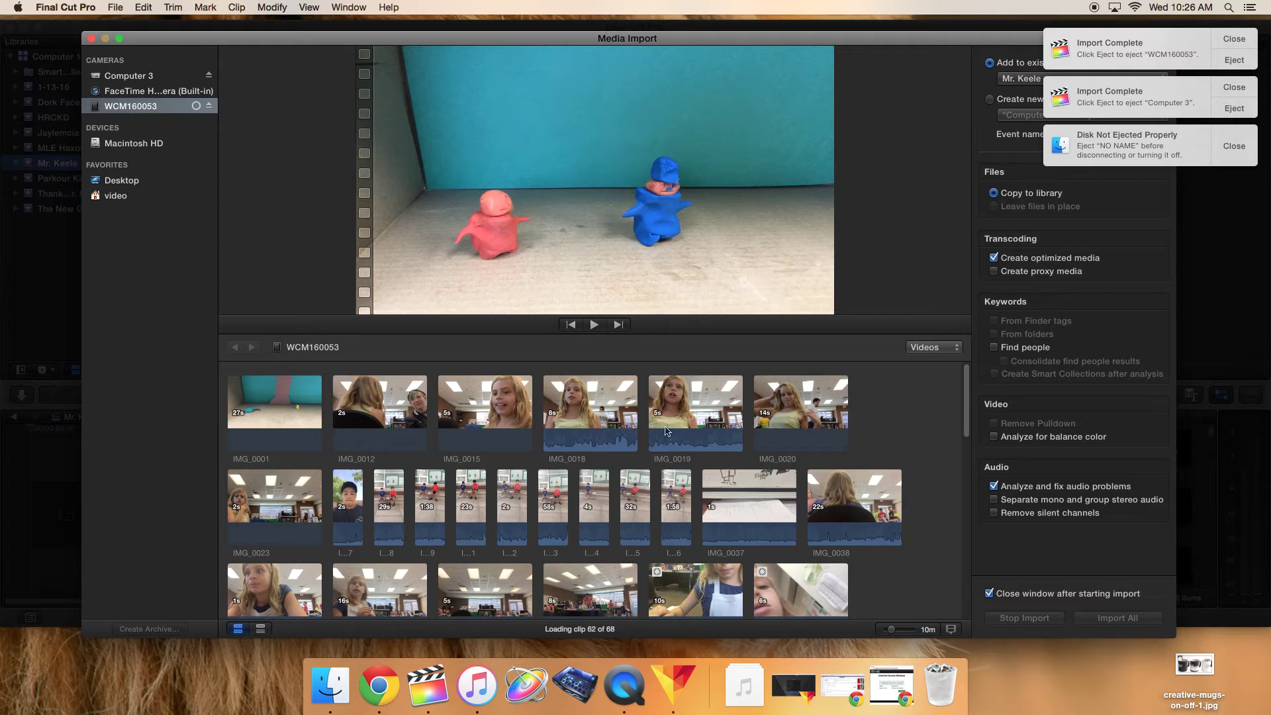
pyautogui.moveTo(967, 377); pyautogui.dragTo(933, 319)
# - Dismiss the two import notifications and the disk ejection notification
pyautogui.click(1234, 147)
pyautogui.click(1234, 88)
pyautogui.click(1235, 41)
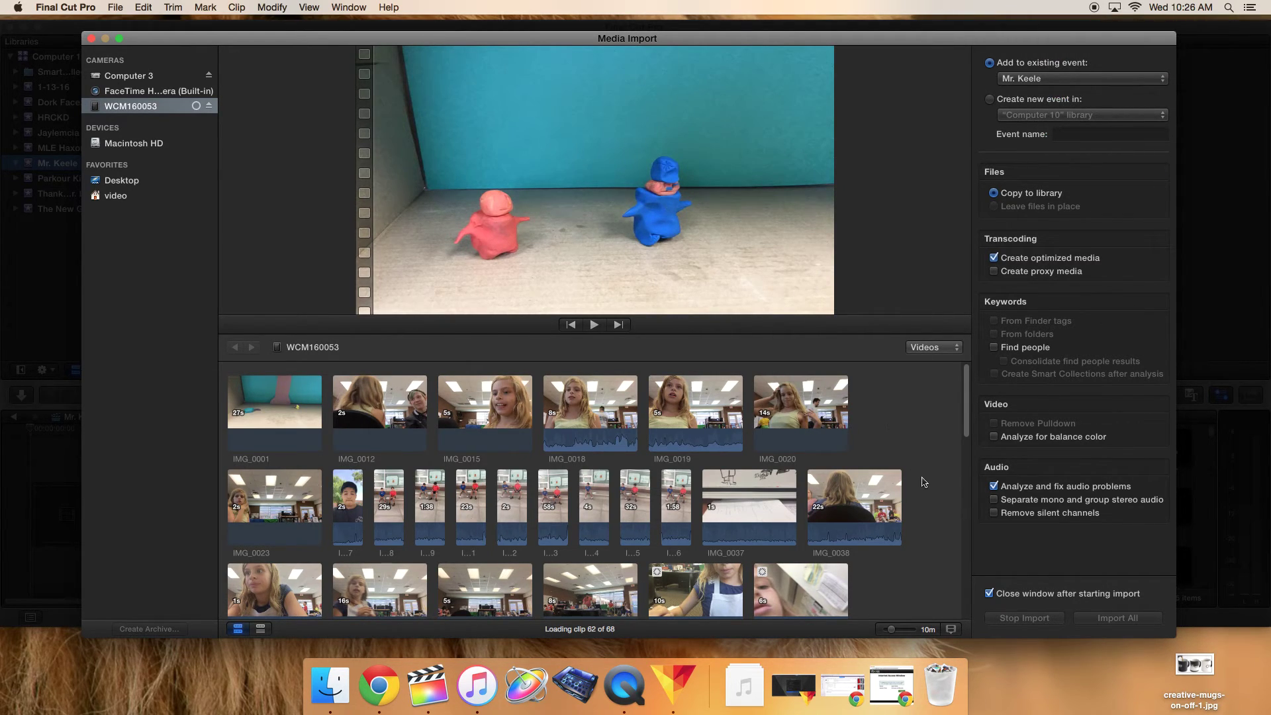
# - Skim clip IMG_0020 in the media import and close the import window
pyautogui.click(824, 419)
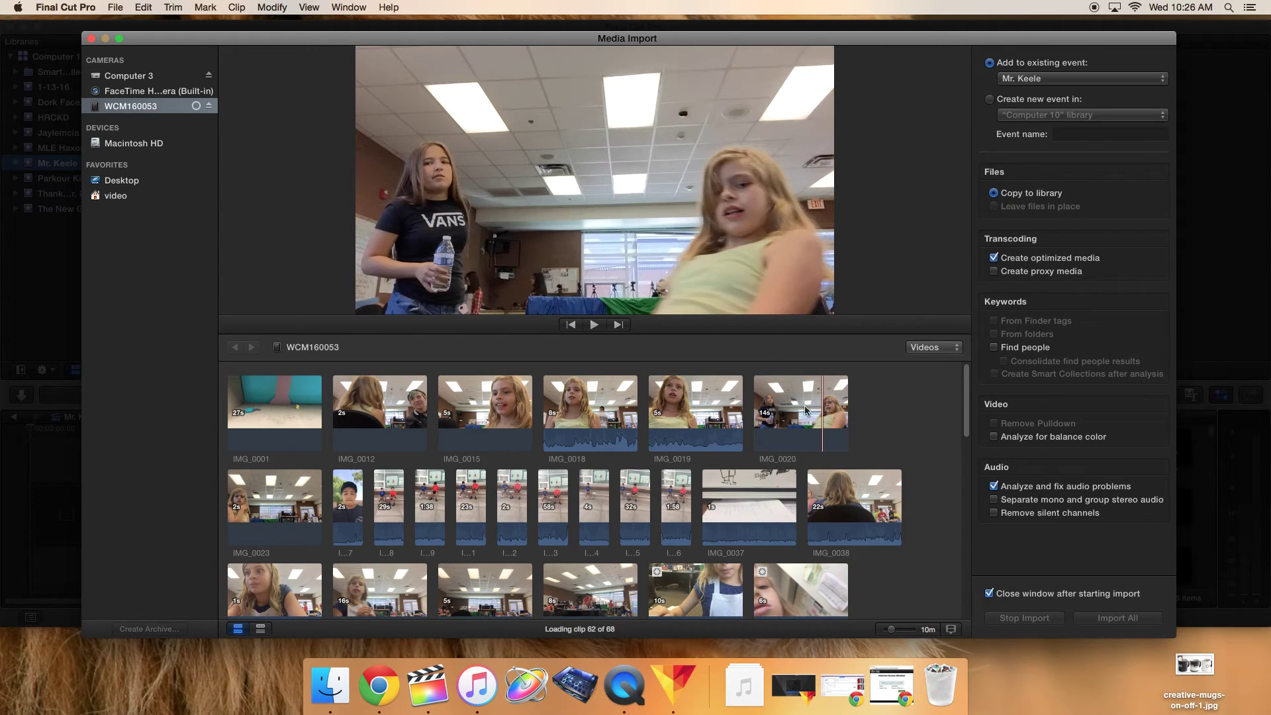
pyautogui.click(910, 435)
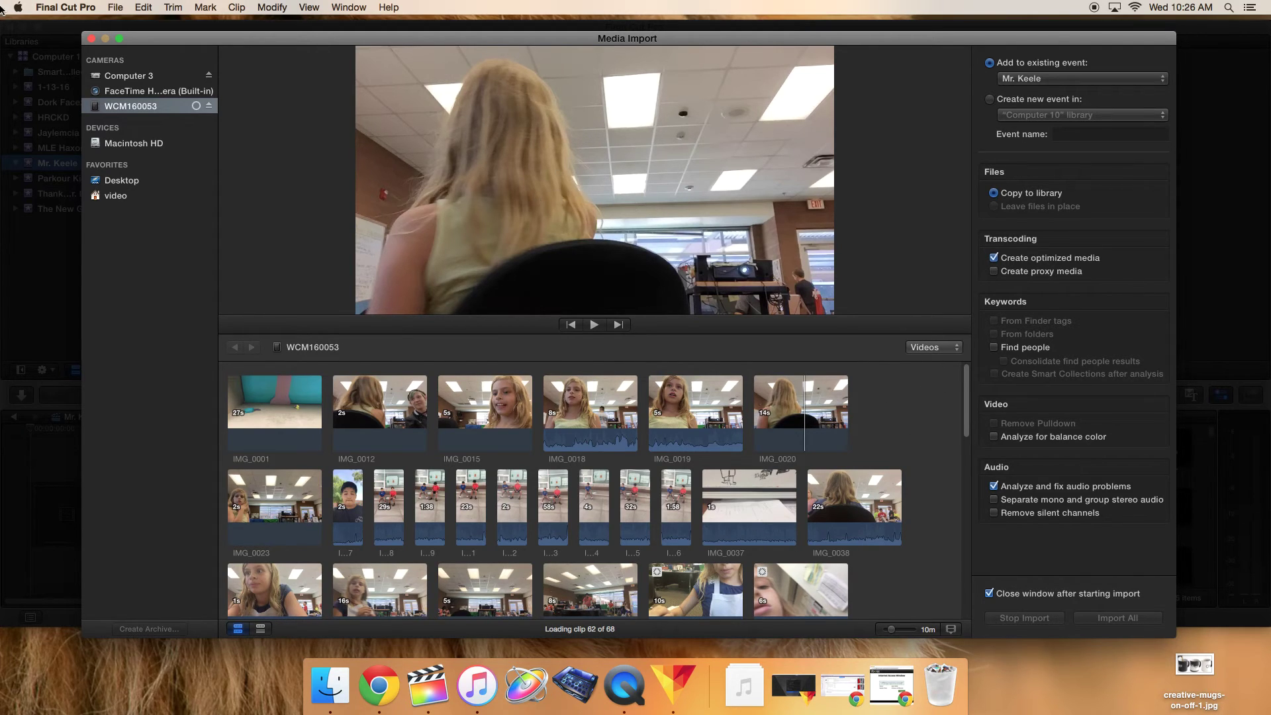
pyautogui.click(91, 39)
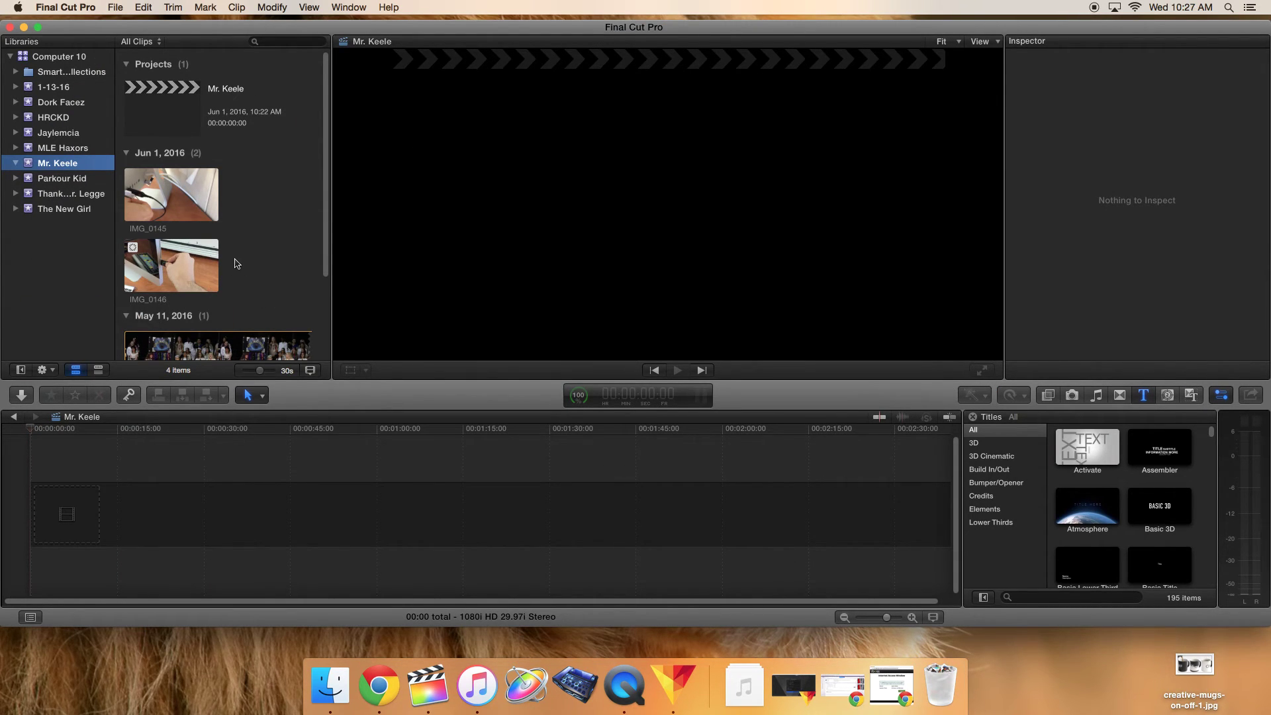
# - Look through the imported clips in the new event, check the 1-13-16 event, and return to the new event
pyautogui.moveTo(326, 148); pyautogui.dragTo(325, 226)
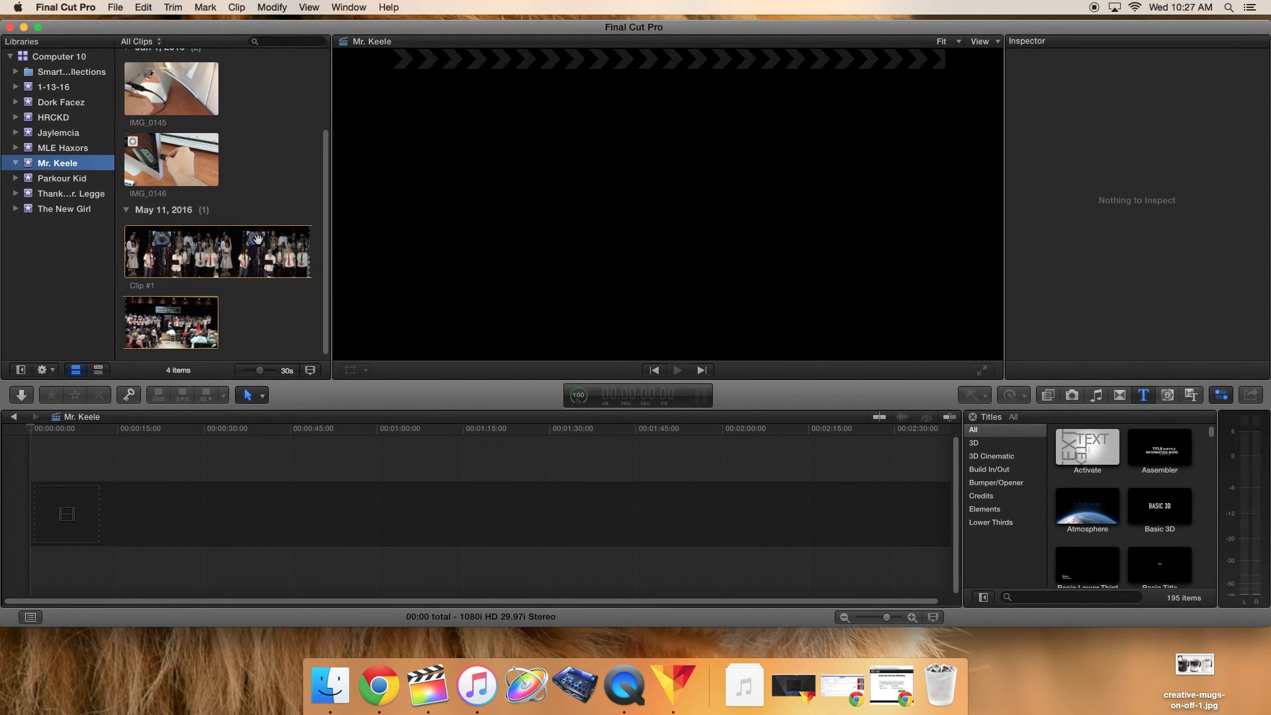
pyautogui.scroll(3, 257, 243)
pyautogui.scroll(-3, 258, 243)
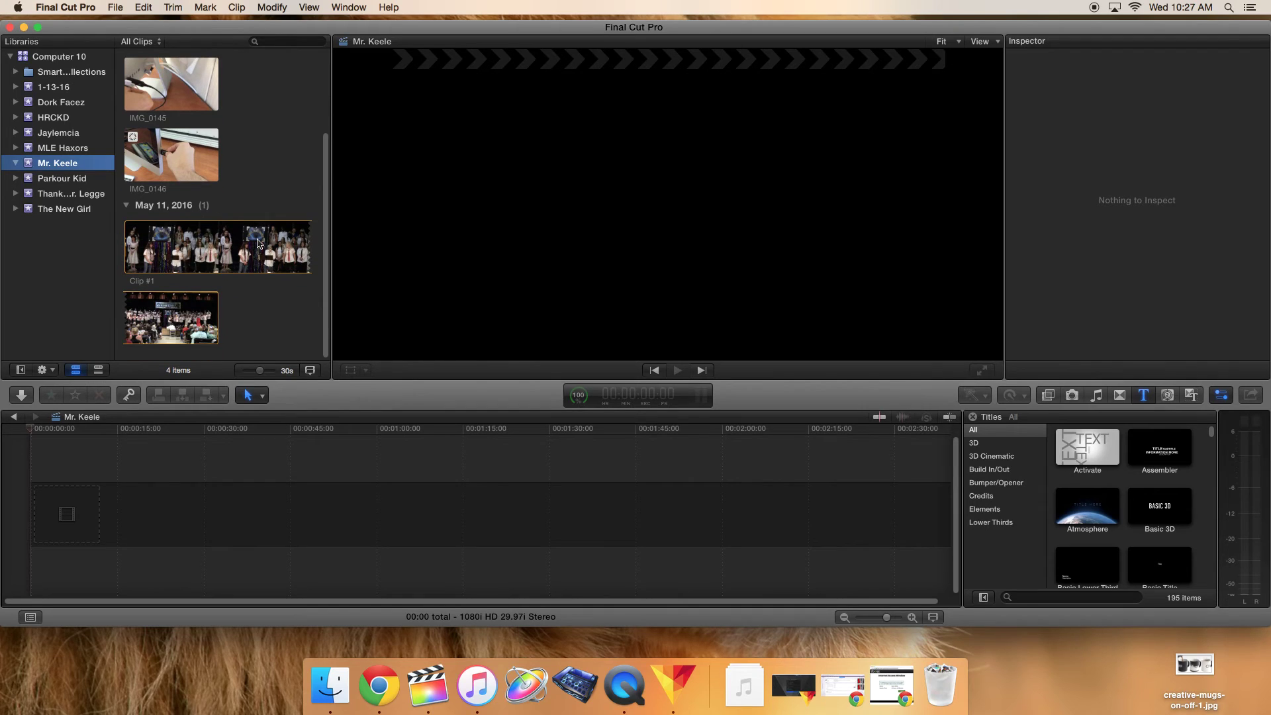
pyautogui.click(55, 88)
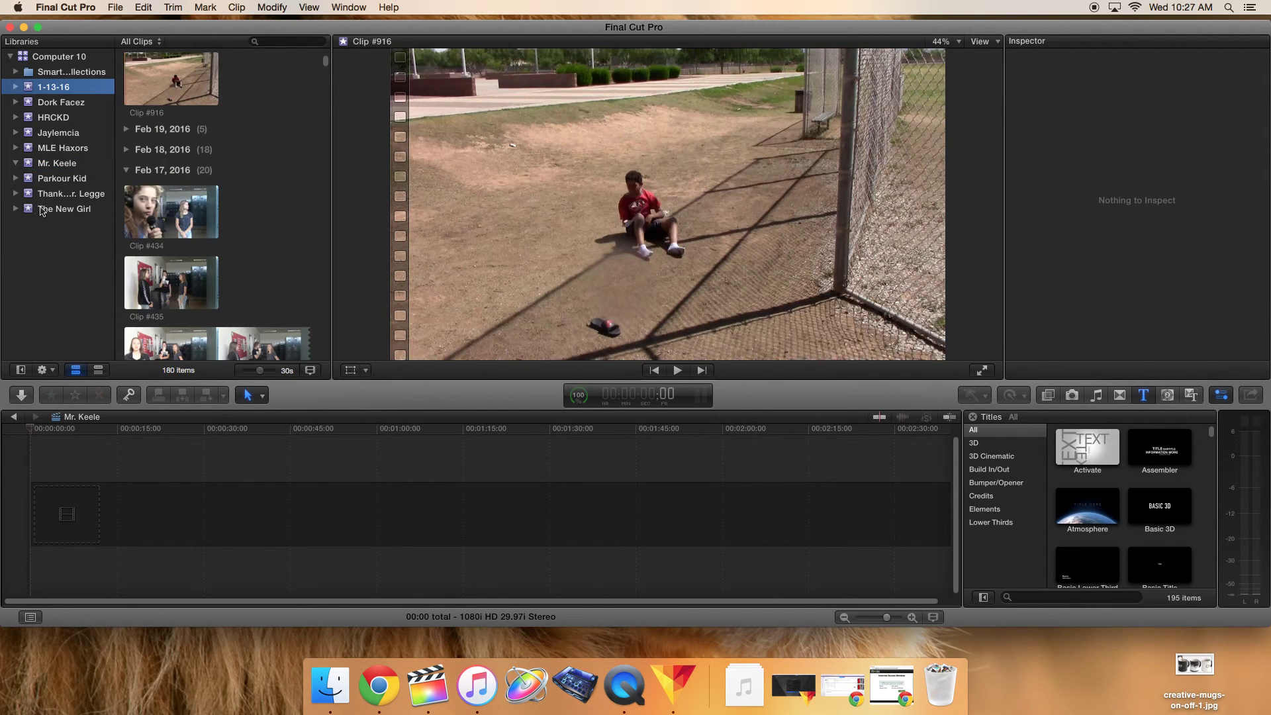
pyautogui.click(47, 164)
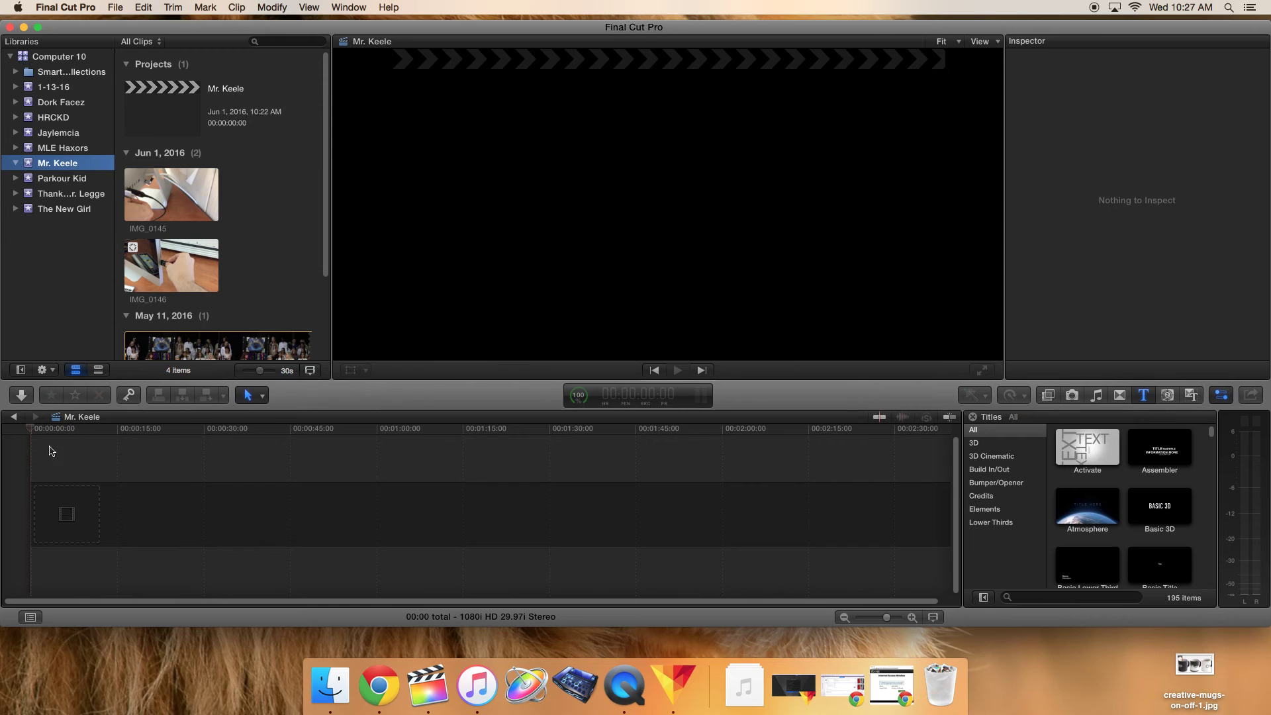
# - Place the whole clip IMG_0145 at the start of the project's empty timeline
pyautogui.click(312, 428)
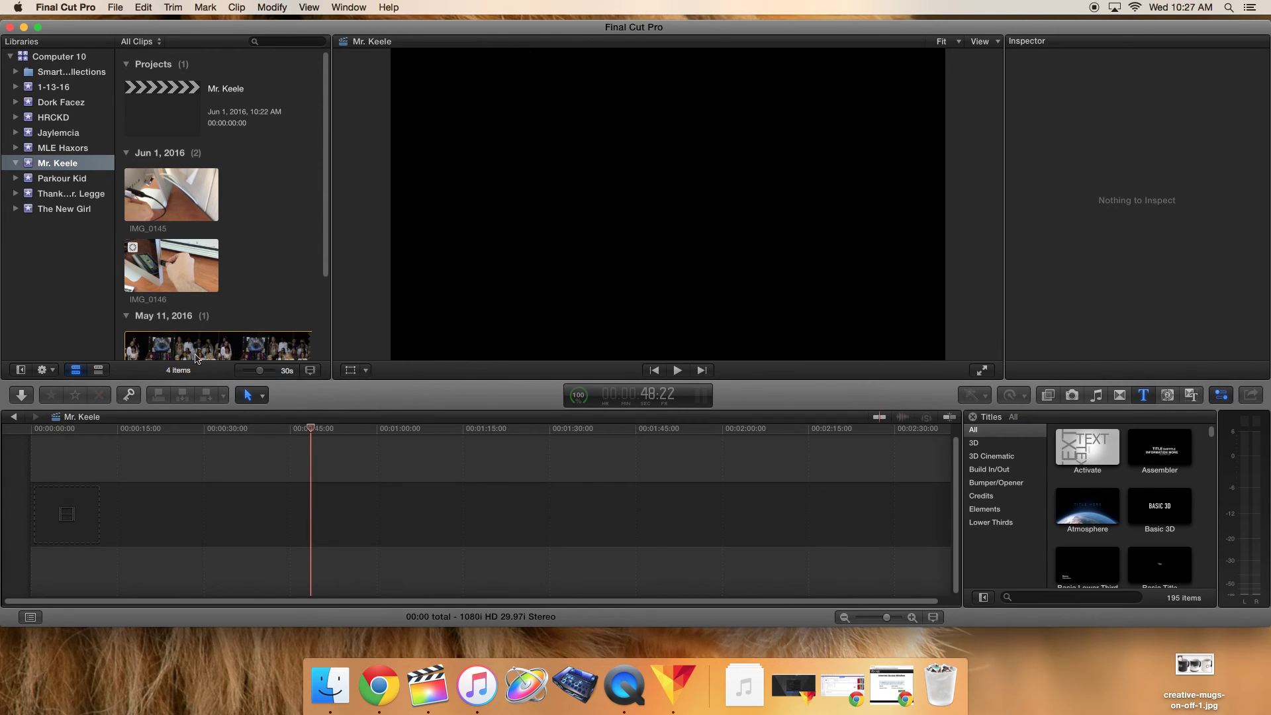
pyautogui.click(161, 217)
pyautogui.moveTo(160, 217); pyautogui.dragTo(69, 506)
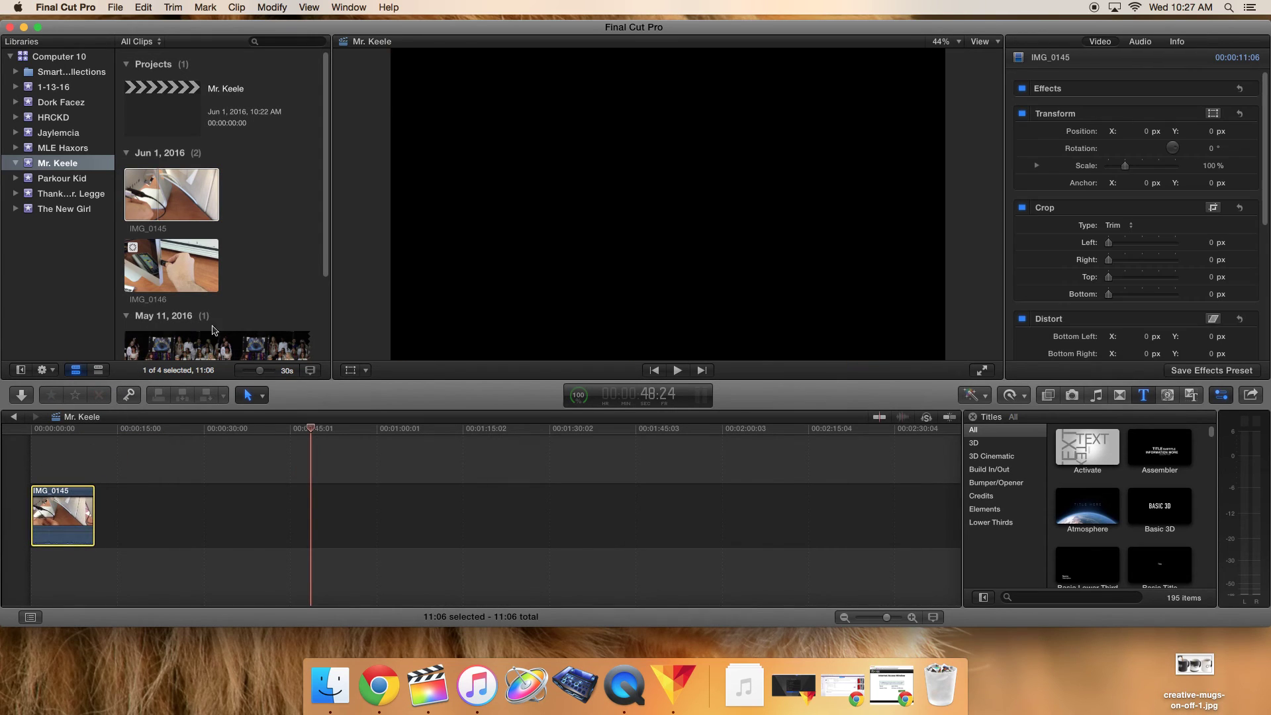
# - Add clip IMG_0146 directly after IMG_0145 in the timeline and place the playhead within it
pyautogui.scroll(-3, 225, 289)
pyautogui.click(162, 293)
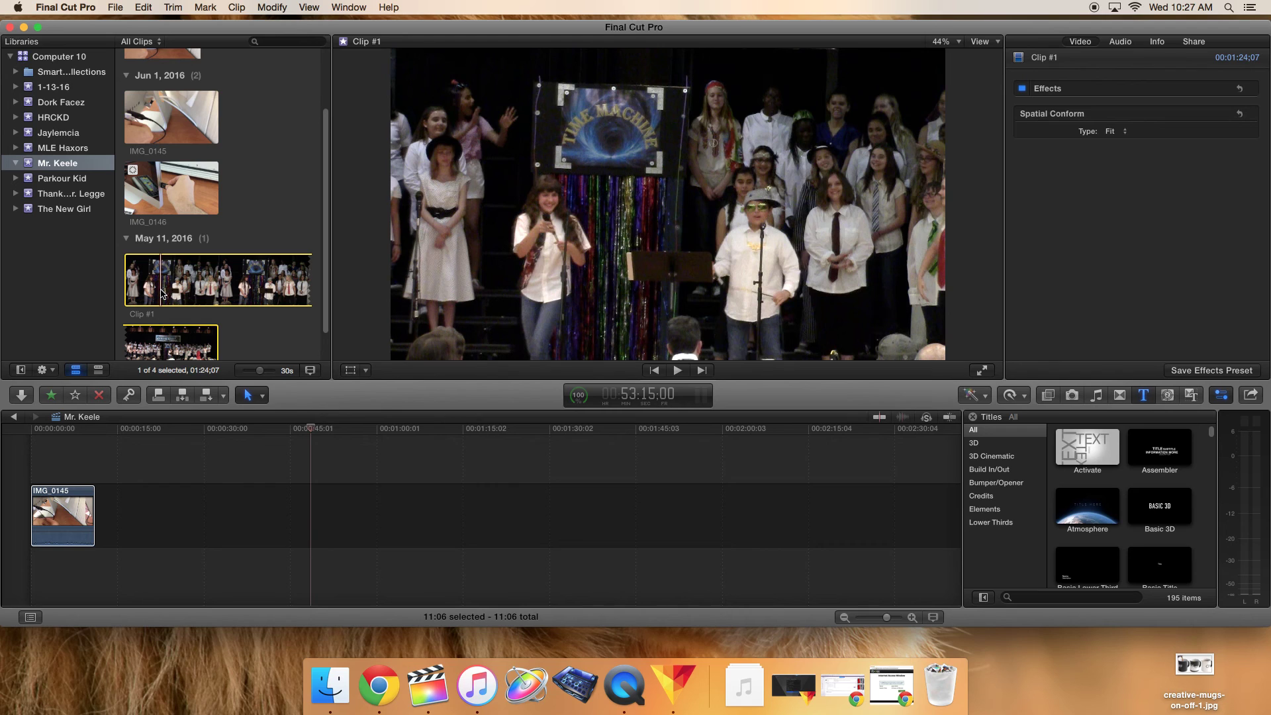
pyautogui.click(166, 169)
pyautogui.moveTo(150, 184); pyautogui.dragTo(122, 503)
pyautogui.click(125, 428)
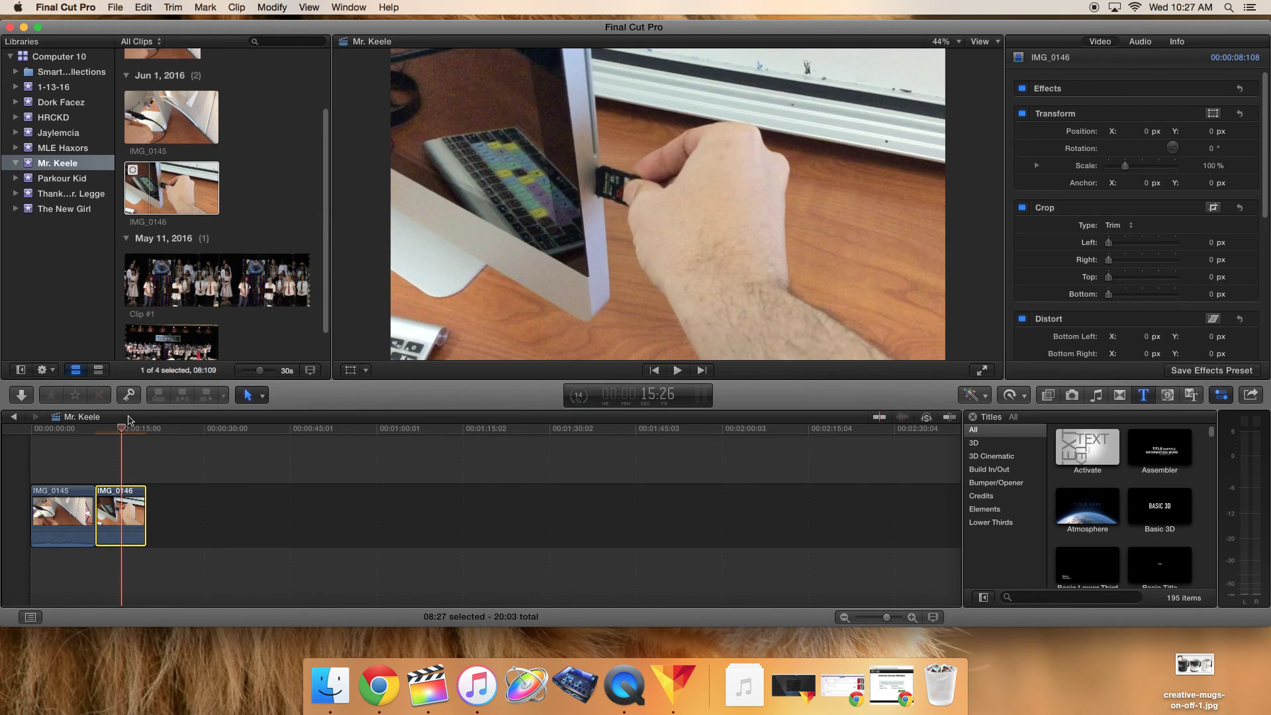